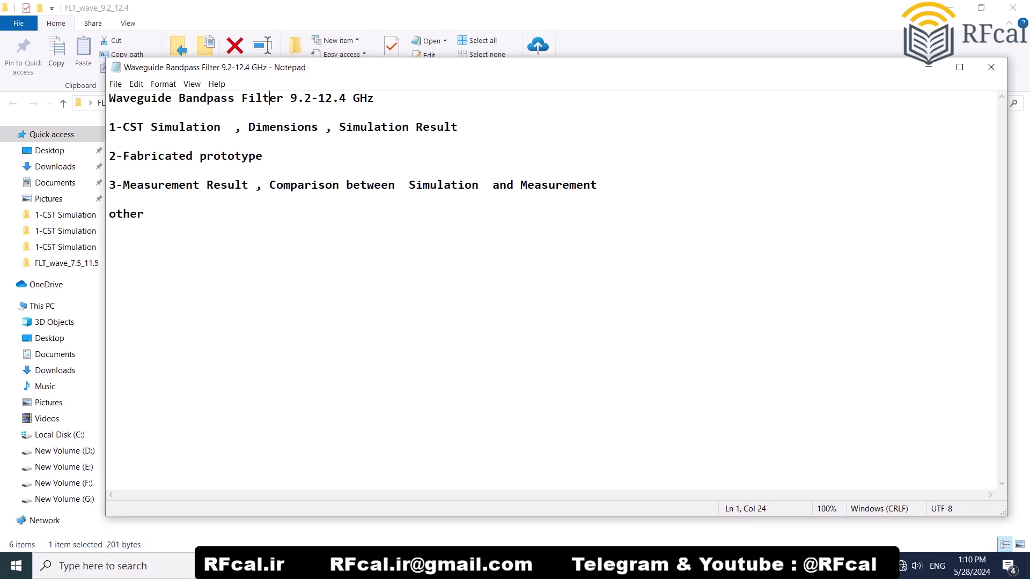
Review the Notepad outline covering the CST simulation, fabricated prototype and measurement comparison of the waveguide bandpass filter
drag(143, 128, 409, 128)
click(262, 127)
click(366, 127)
click(381, 127)
drag(144, 156, 263, 156)
click(221, 156)
drag(143, 185, 416, 184)
click(389, 185)
Put the outline notes away and open the FLT_Wave_9.2-12.4_built CST Studio project from the 1-CST Simulation folder
click(928, 68)
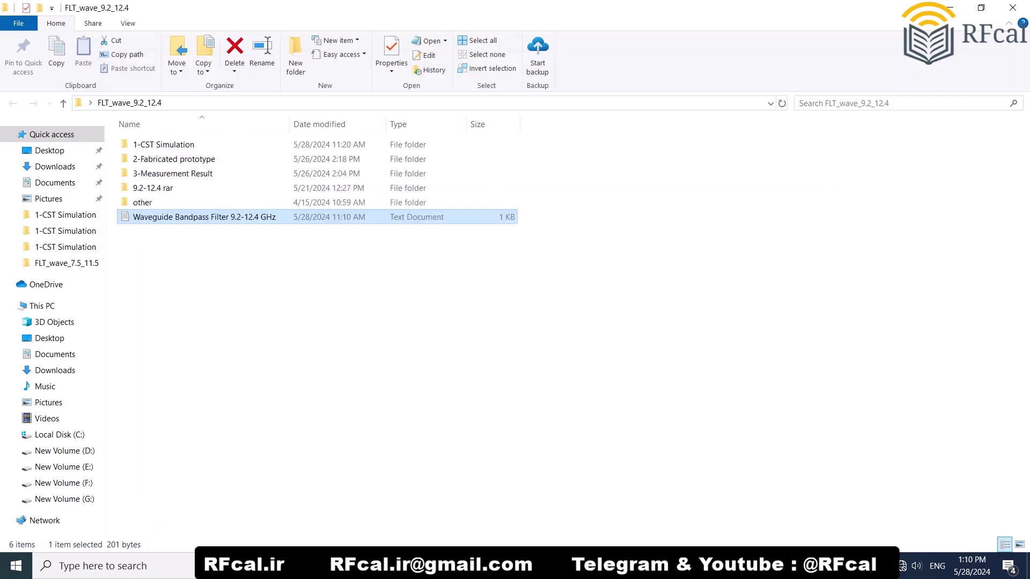
double_click(164, 144)
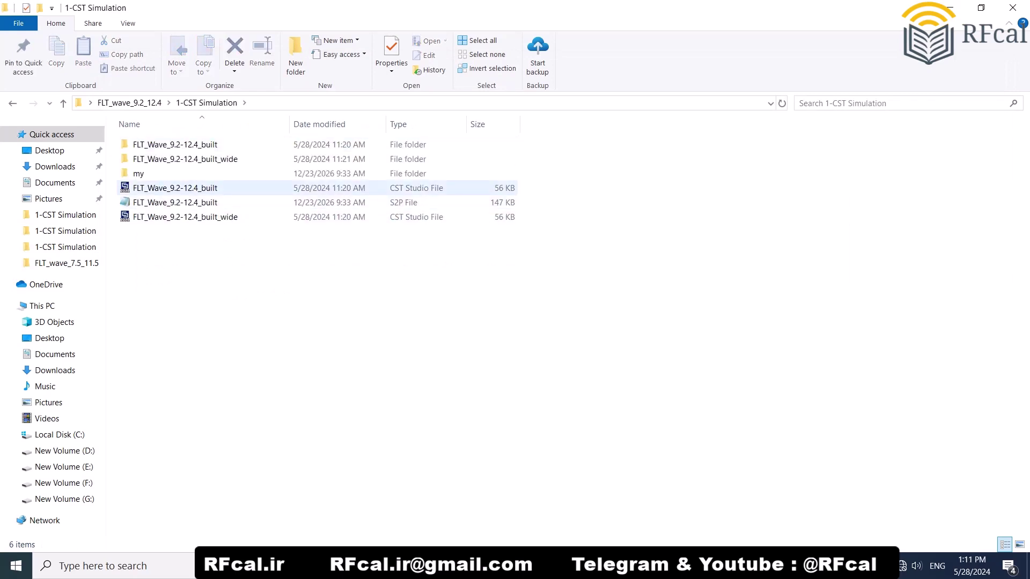
click(175, 188)
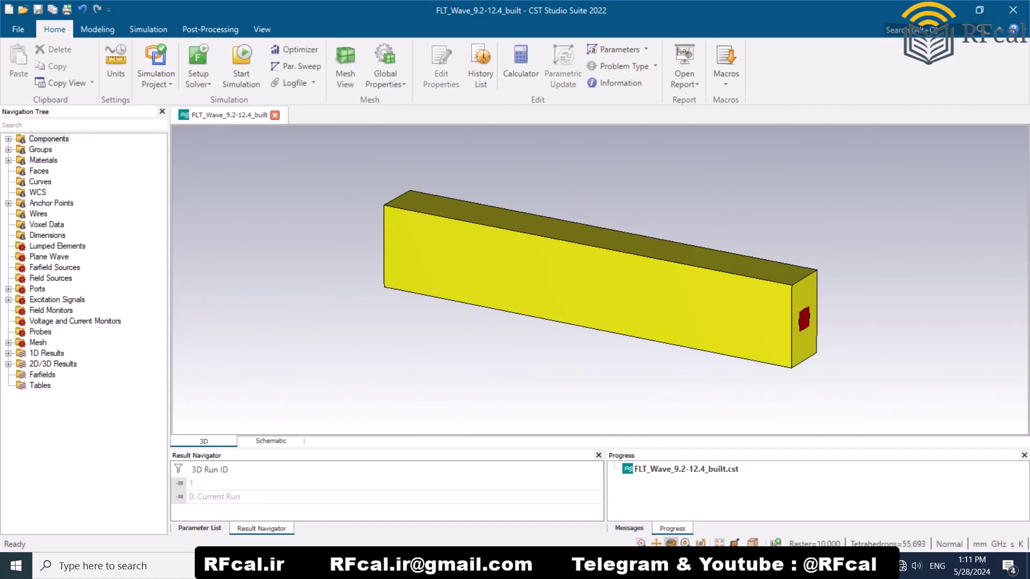
Examine the outer body of the filter model from its long side and both port ends
drag(702, 276, 432, 269)
scroll(432, 269, down, 2)
drag(837, 281, 853, 236)
drag(689, 271, 751, 276)
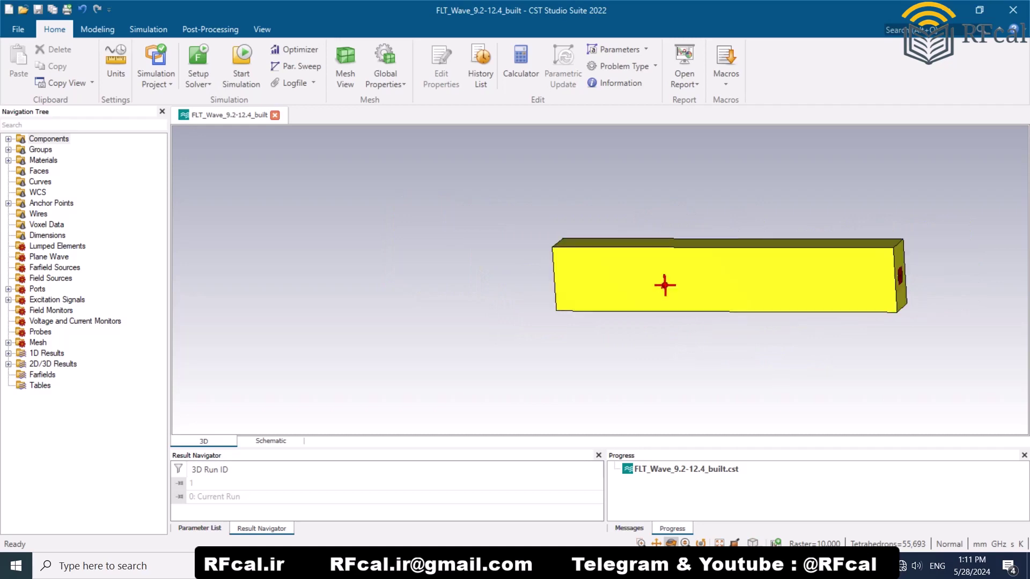
scroll(752, 276, down, 3)
scroll(751, 276, up, 4)
drag(590, 278, 649, 285)
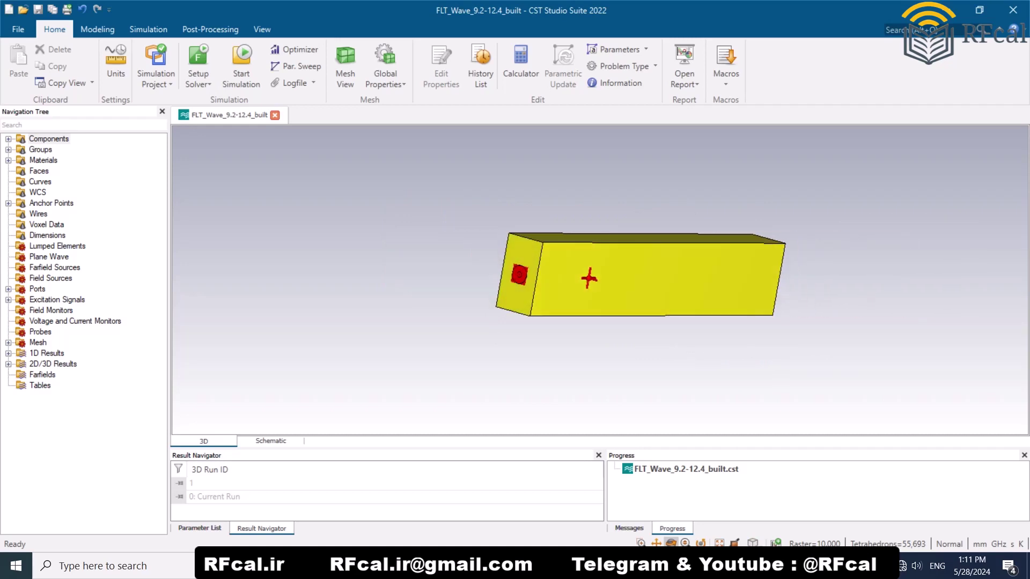
scroll(558, 287, down, 2)
scroll(665, 250, up, 5)
scroll(575, 262, down, 3)
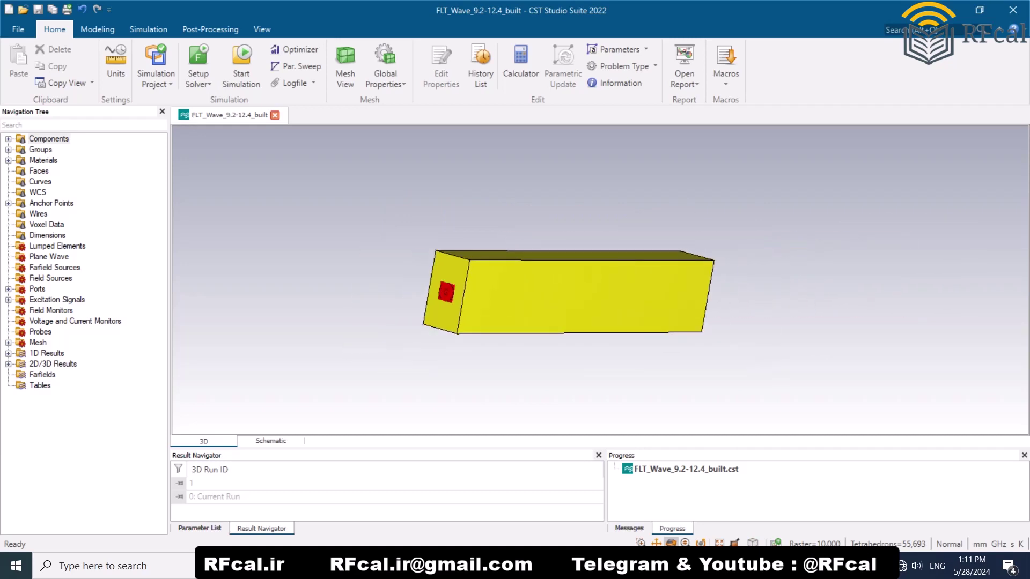
Add a distance dimension along the lower long edge of the filter's front face
drag(563, 311, 504, 308)
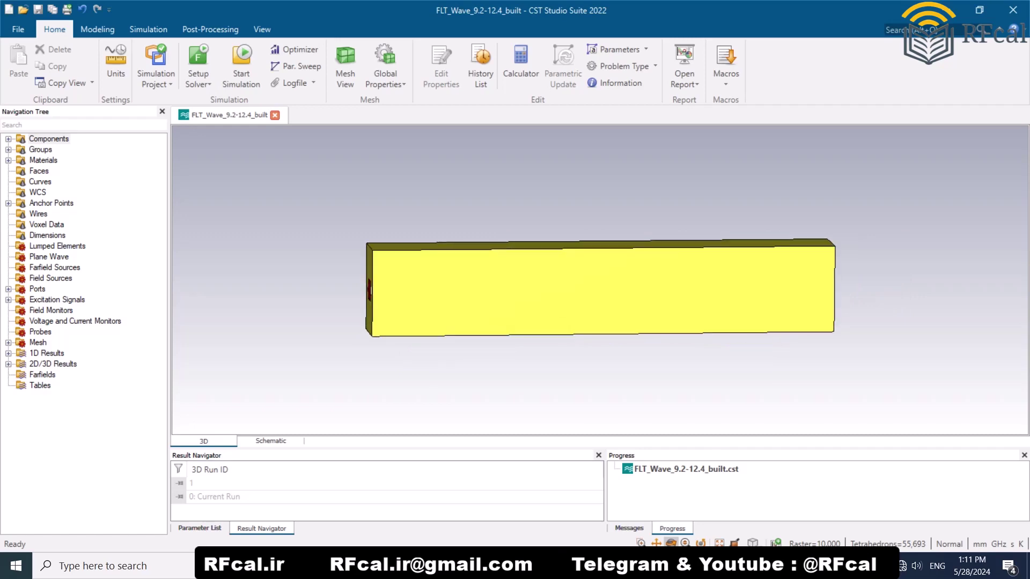
scroll(668, 313, up, 2)
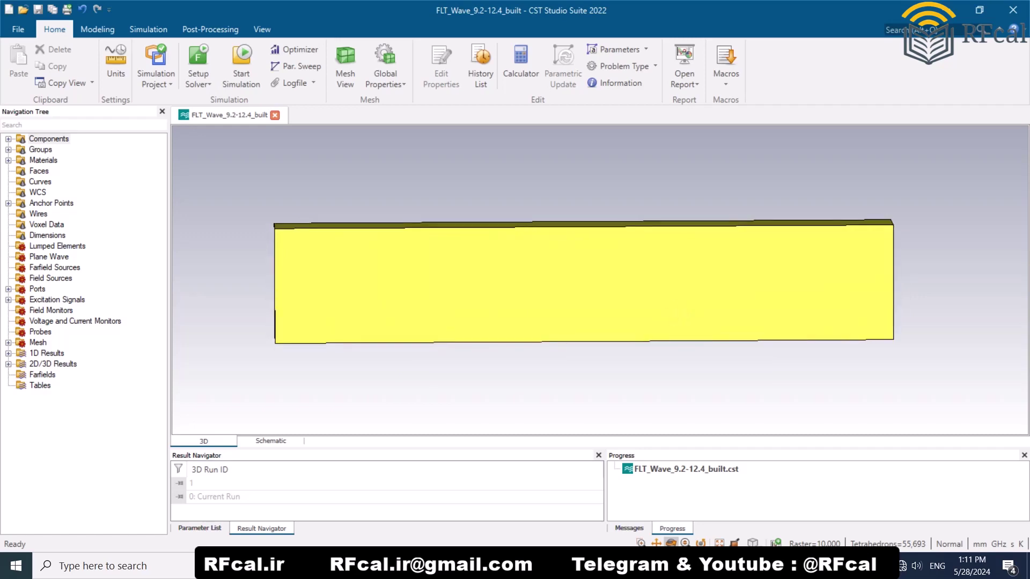
click(263, 29)
click(382, 59)
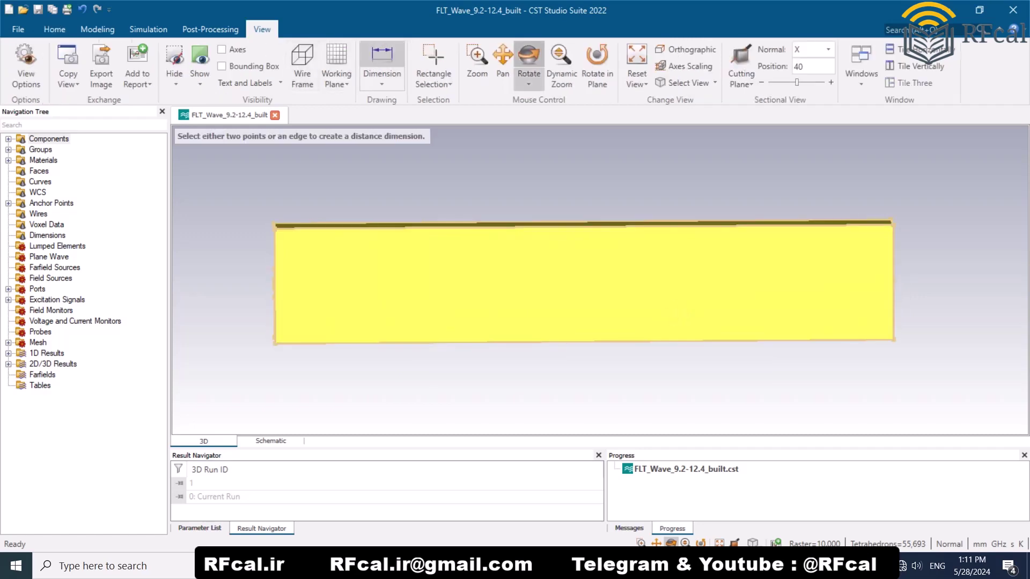
click(670, 342)
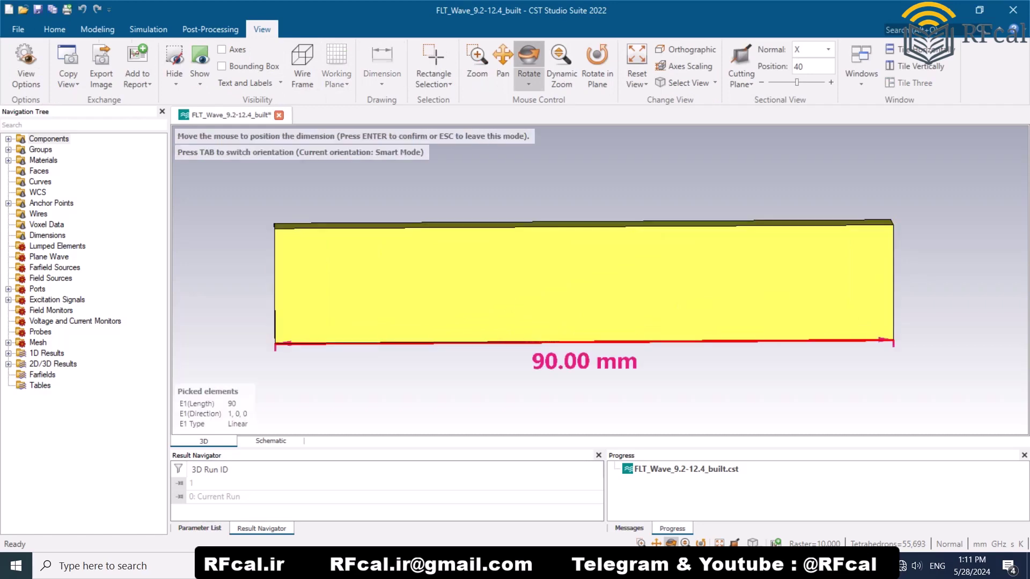
key(Return)
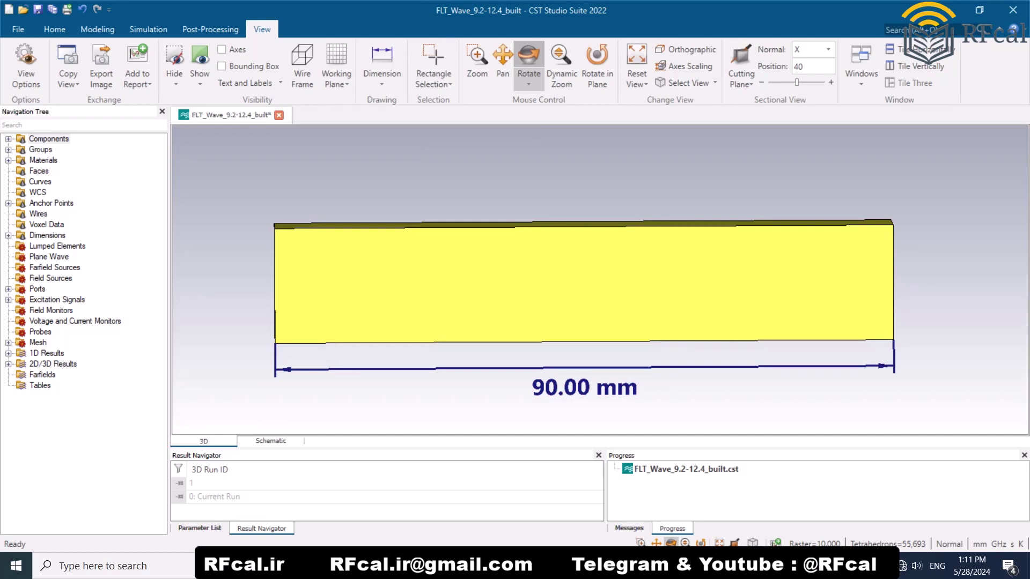
Add a distance dimension to the vertical edge of the filter's port end face
drag(834, 280, 354, 244)
scroll(475, 263, down, 3)
scroll(773, 308, up, 3)
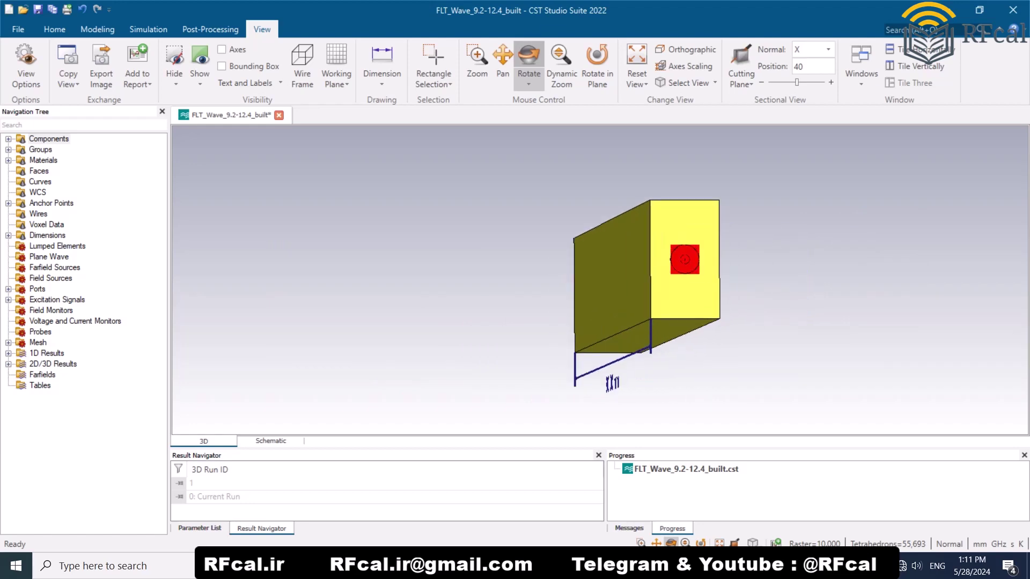
drag(773, 308, 751, 328)
mouse_move(706, 301)
mouse_down()
mouse_move(748, 287)
mouse_move(701, 285)
mouse_up()
scroll(701, 283, up, 3)
scroll(664, 292, down, 1)
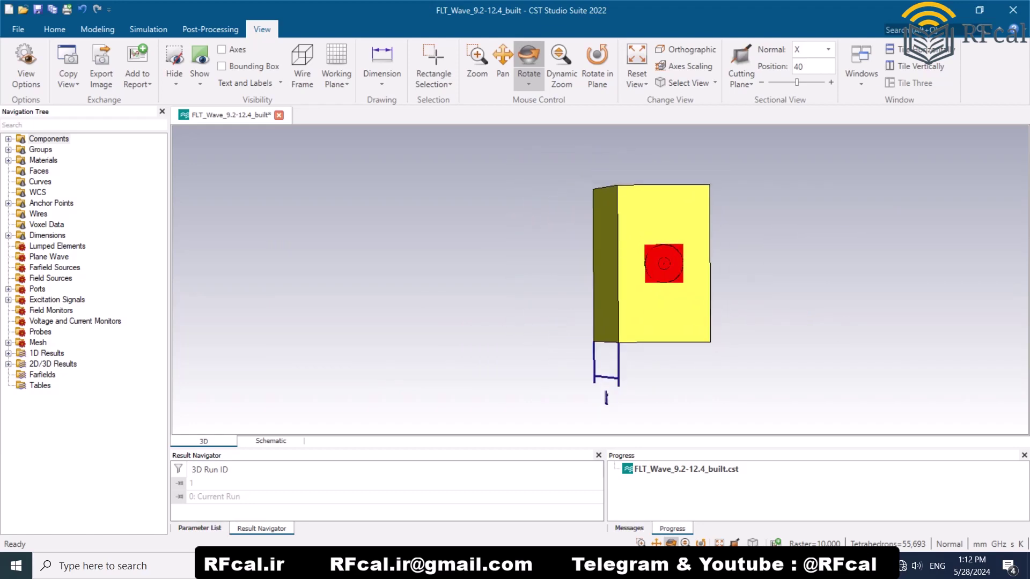
scroll(730, 279, up, 1)
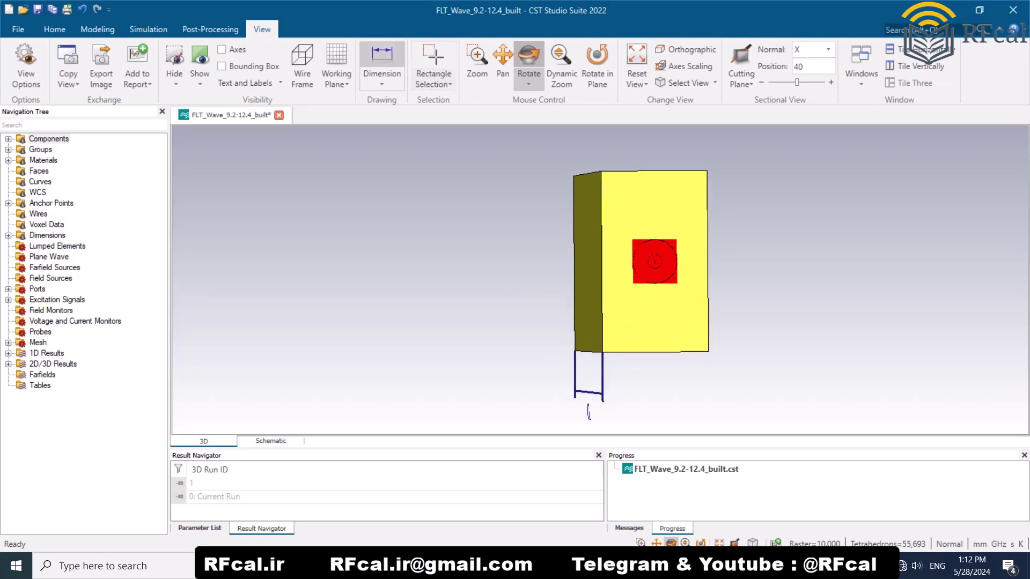
click(382, 59)
click(708, 263)
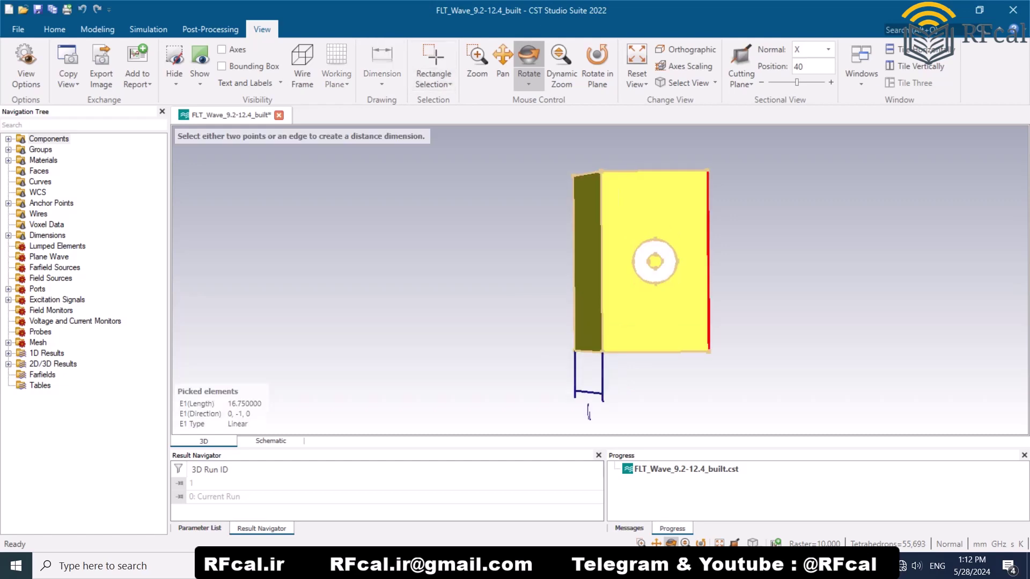
key(Return)
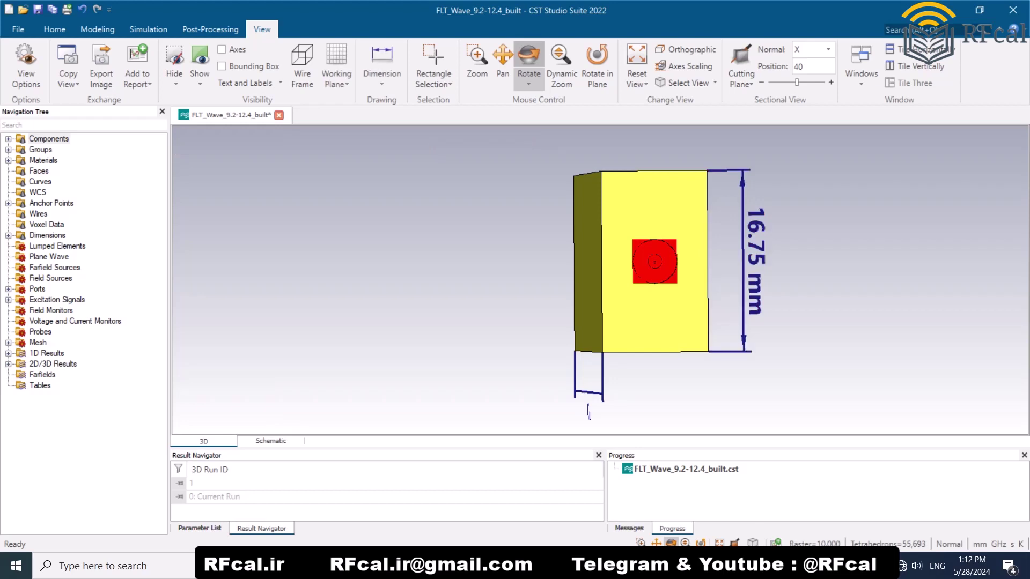
Add a distance dimension to the lower short edge of the port end face
click(382, 59)
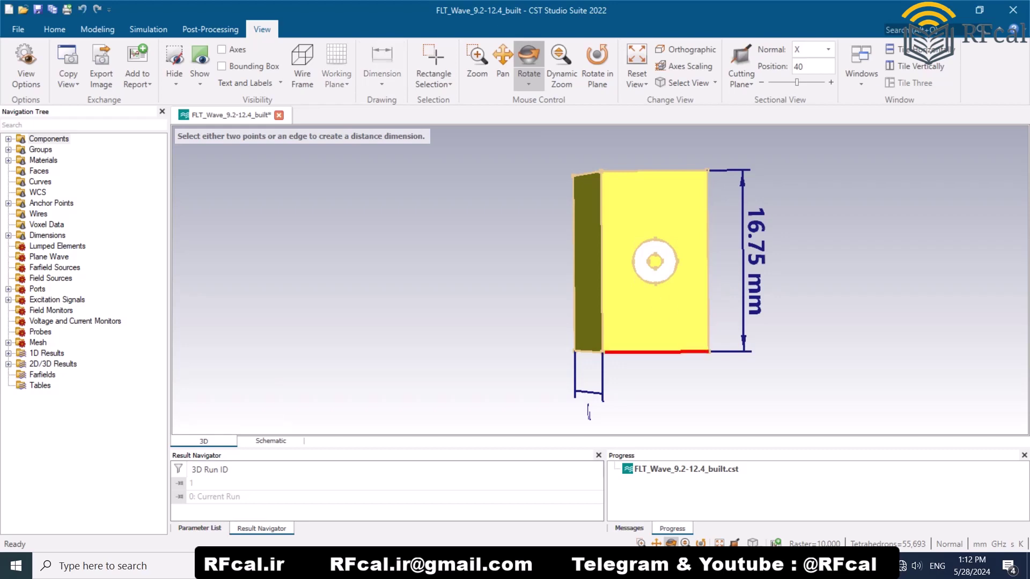
click(654, 352)
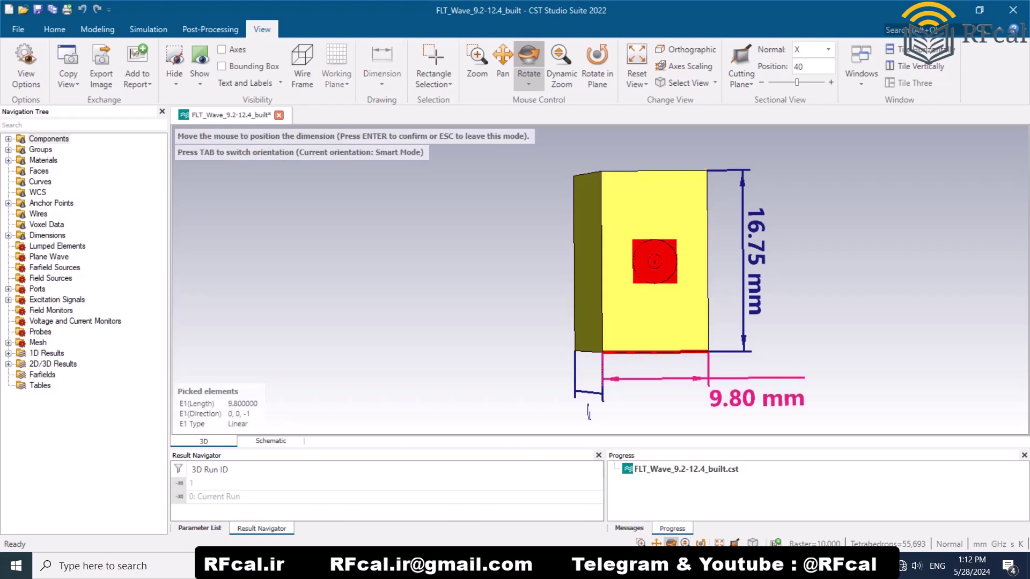
click(588, 412)
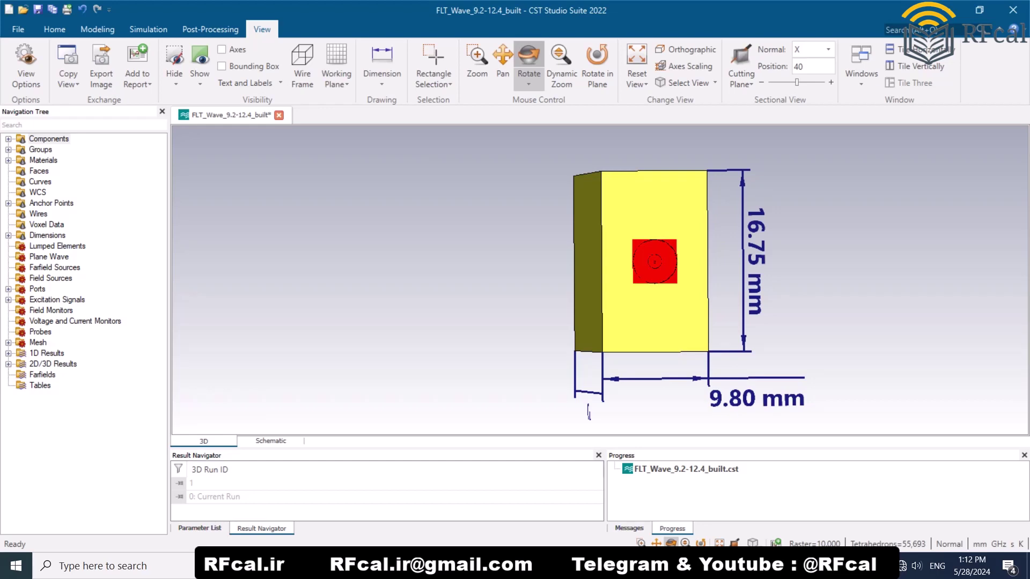
drag(461, 285, 543, 283)
scroll(549, 283, down, 2)
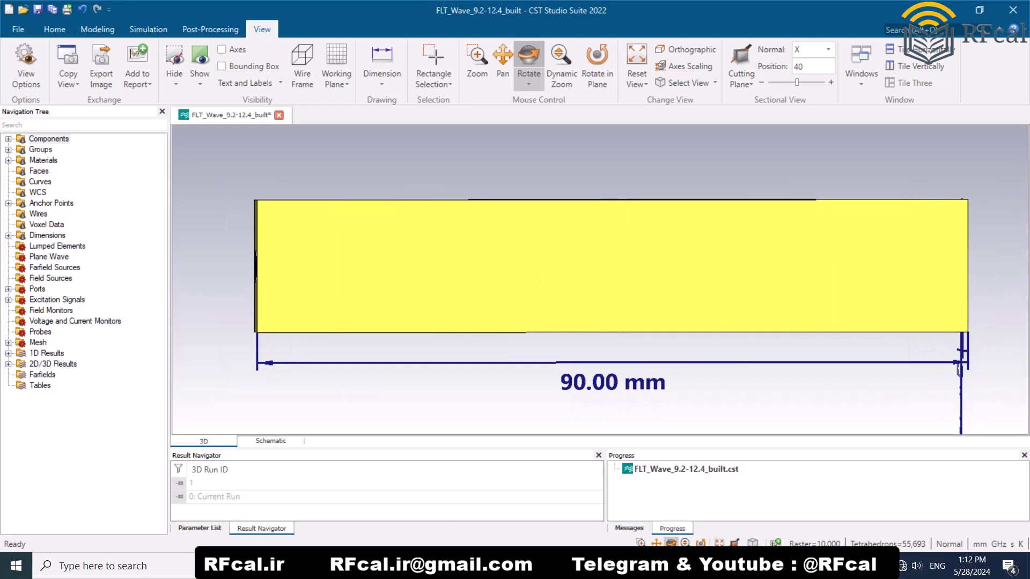
Display the S-Parameters plot from the project's 1D Results
click(55, 29)
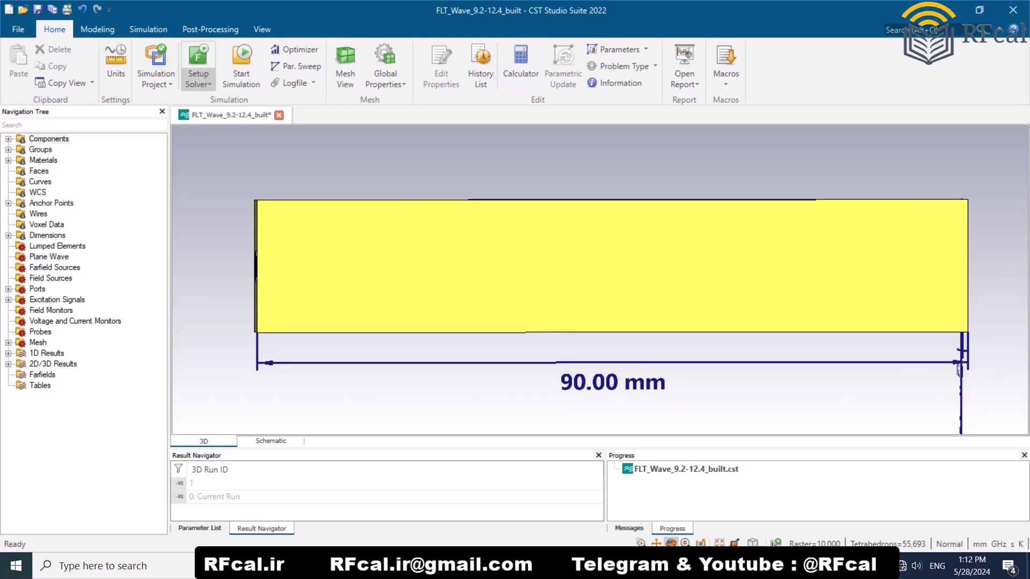
click(8, 353)
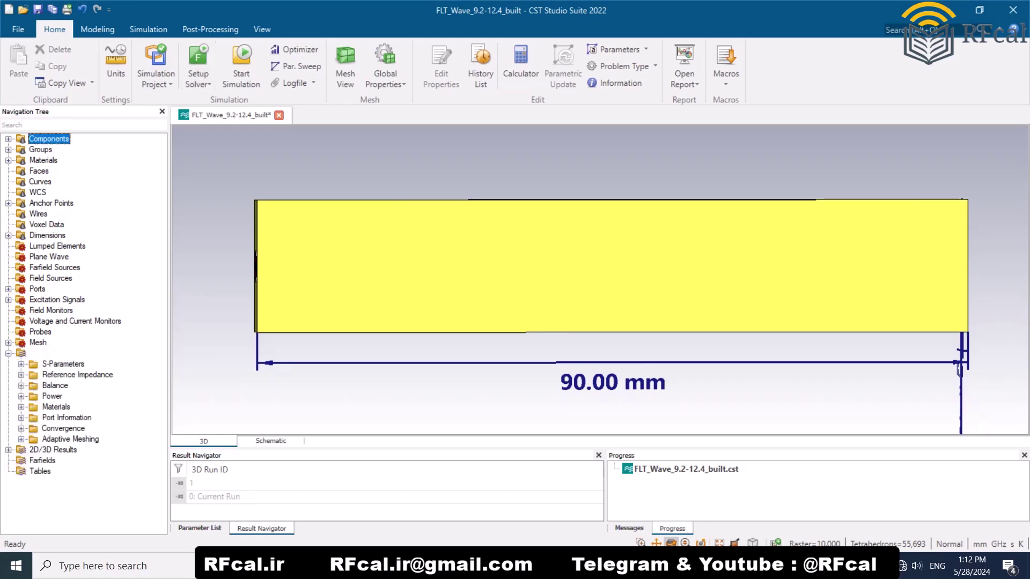
click(63, 364)
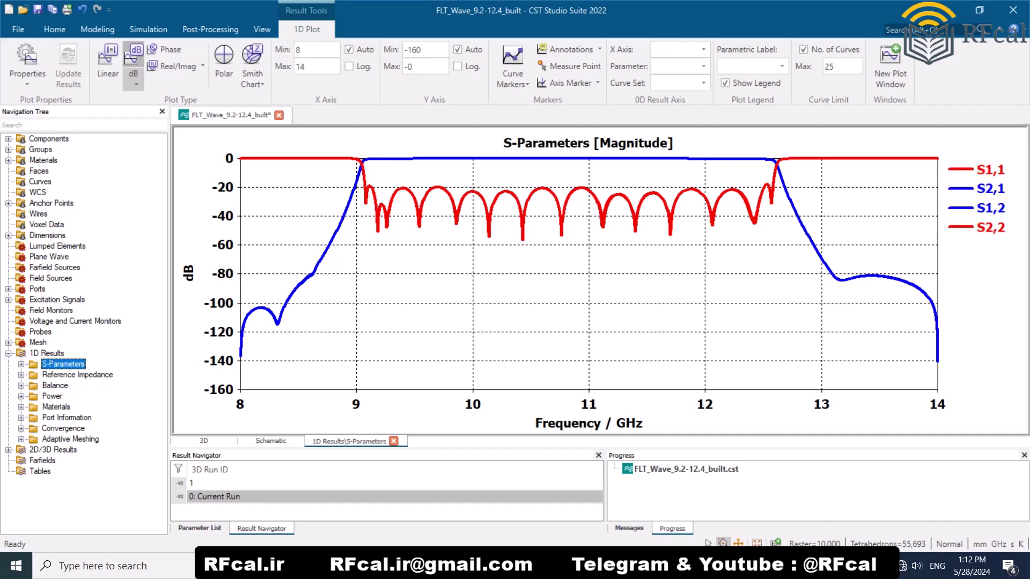
Examine the passband return loss and the insertion loss in detail on the S-Parameters plot
drag(795, 176, 349, 195)
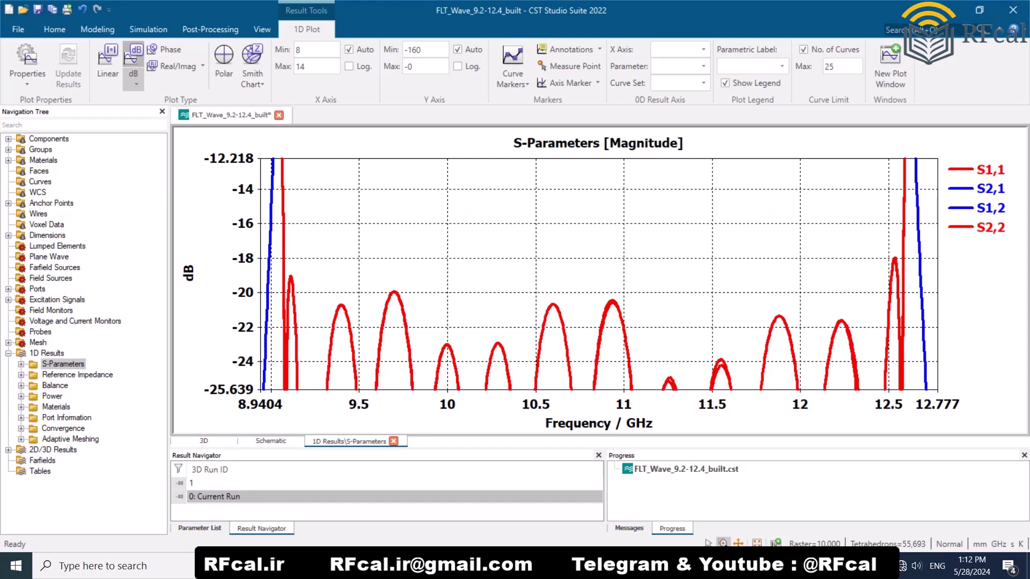
scroll(596, 271, down, 10)
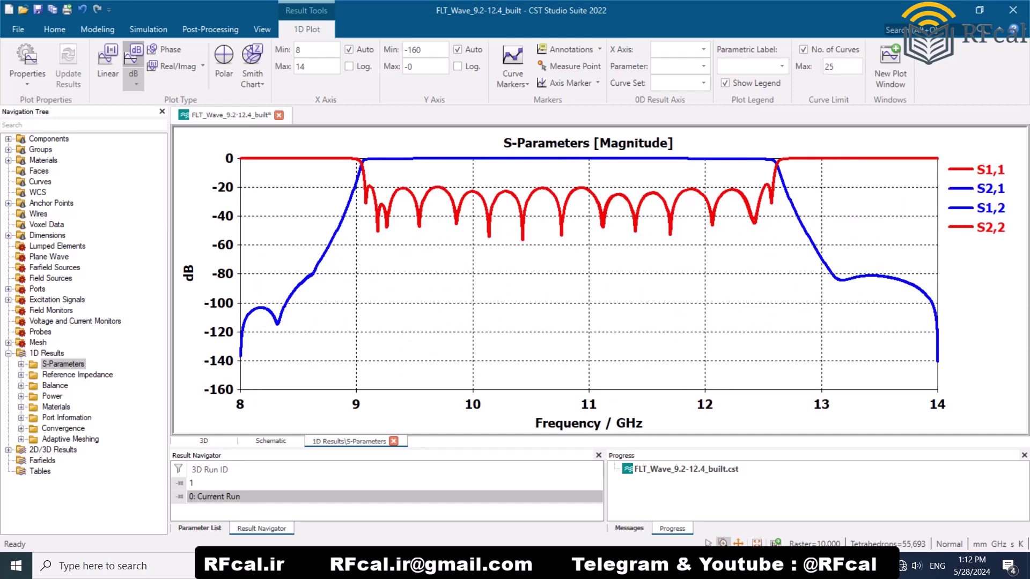
drag(788, 154, 351, 164)
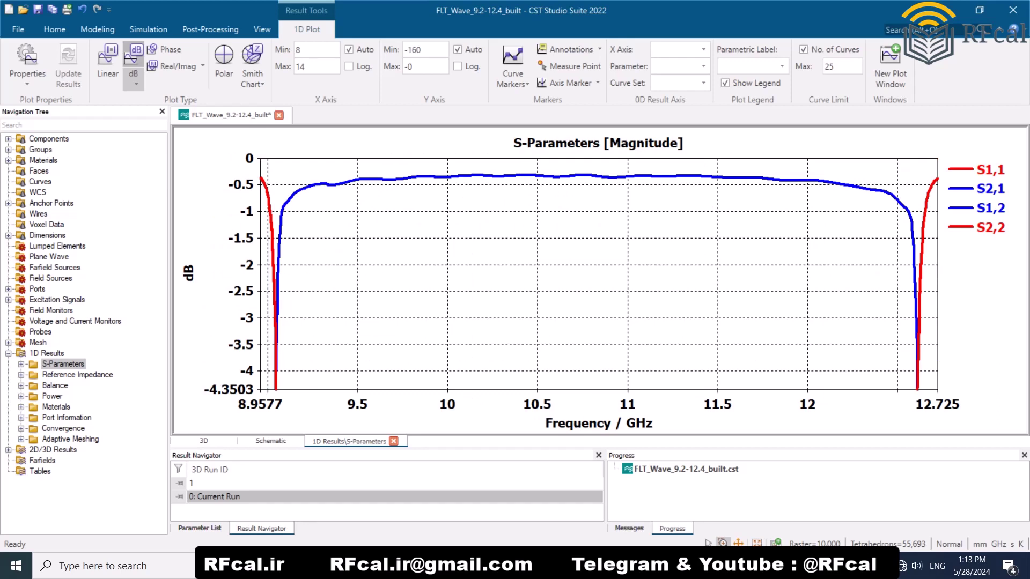
Inspect the lower passband edge near 9 GHz and the upper edge near 12.6 GHz, and restore the full plot range
scroll(685, 212, down, 3)
drag(438, 167, 370, 212)
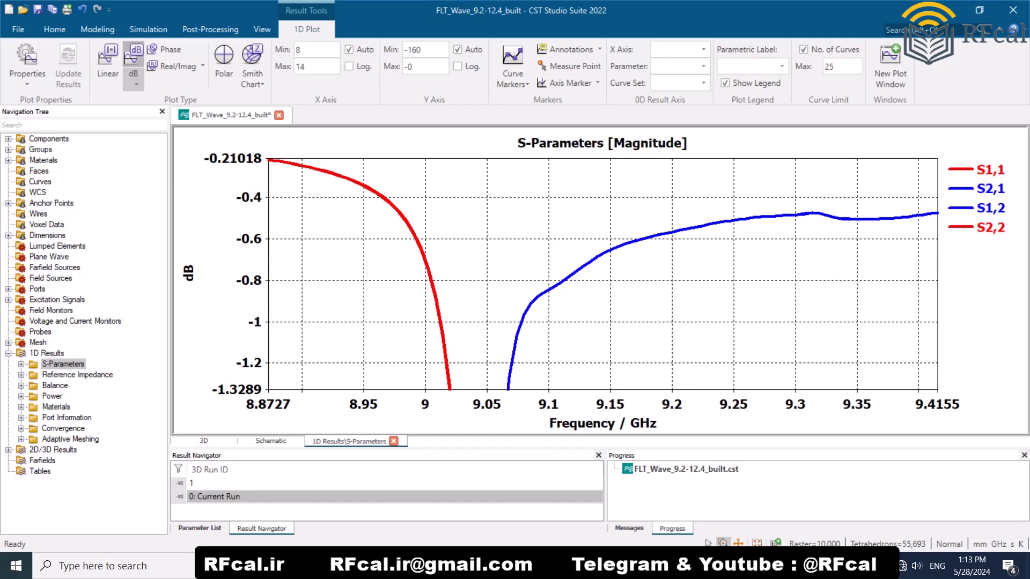
scroll(403, 215, down, 20)
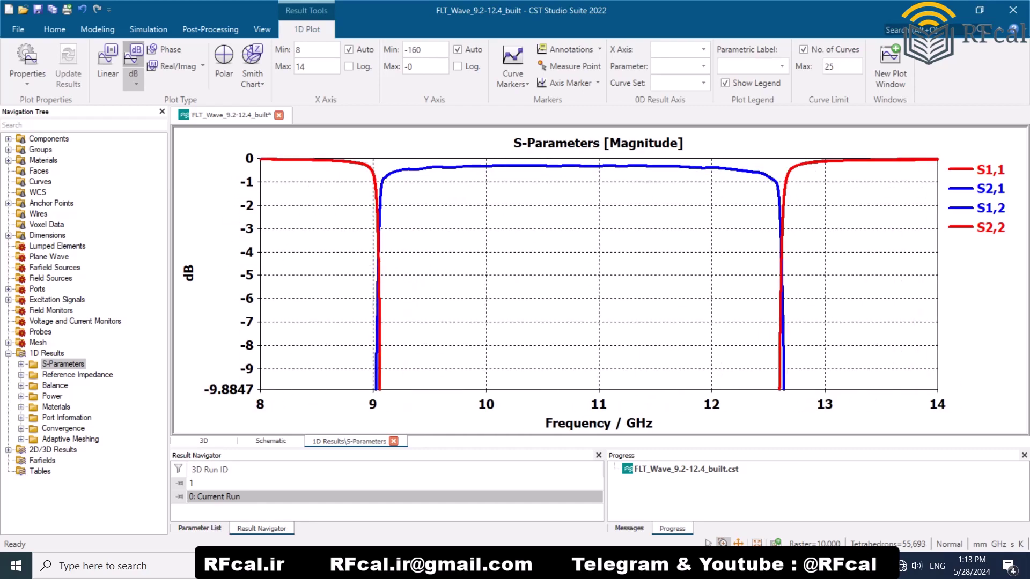
drag(751, 160, 801, 204)
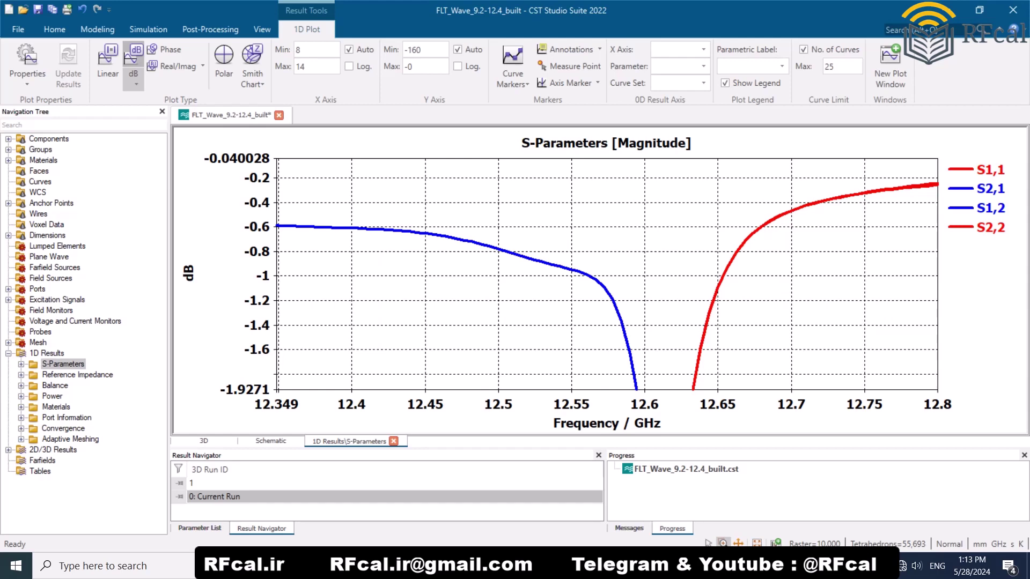
scroll(640, 250, down, 12)
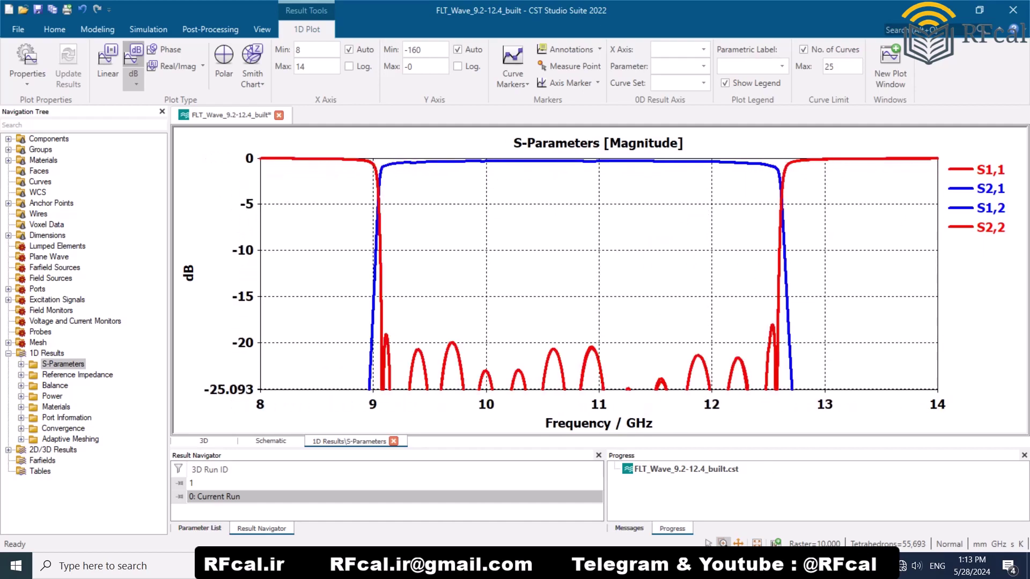
scroll(591, 274, down, 8)
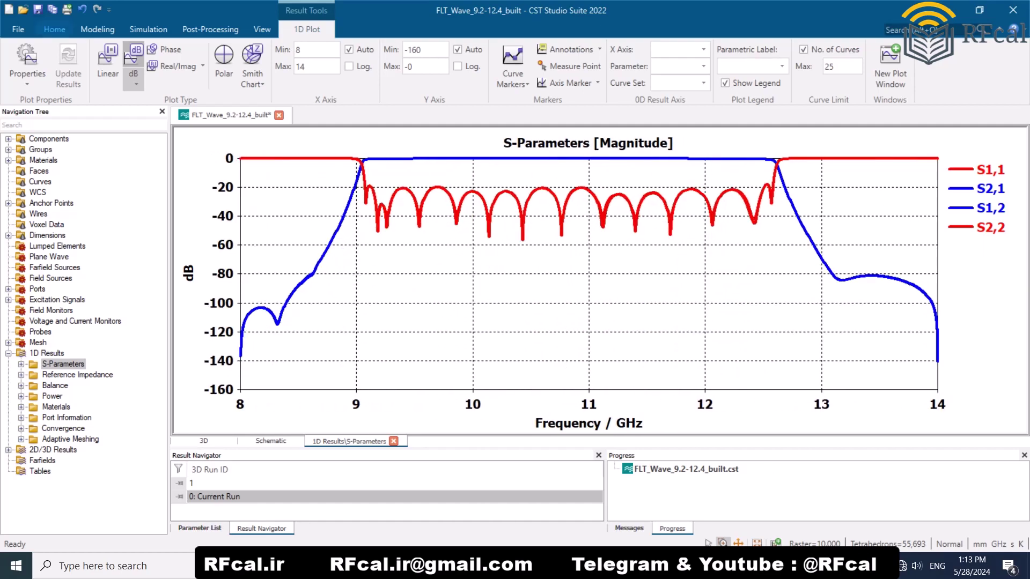
Save the FLT_Wave_9.2-12.4_built project with its added dimensions and close it
click(55, 29)
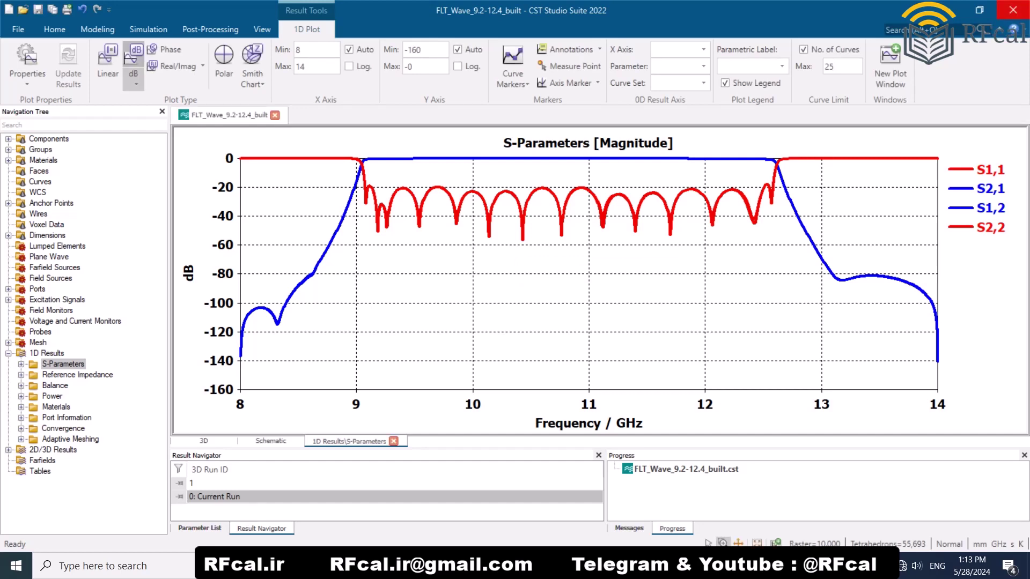
click(1013, 10)
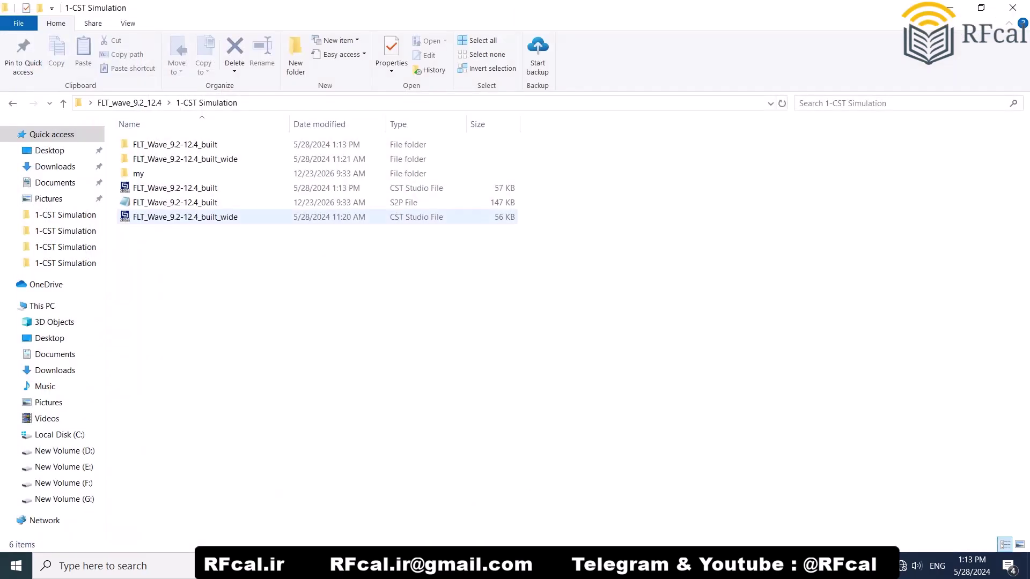
Open the FLT_Wave_9.2-12.4_built_wide project and display its S-Parameters plot from the 1D Results
click(185, 217)
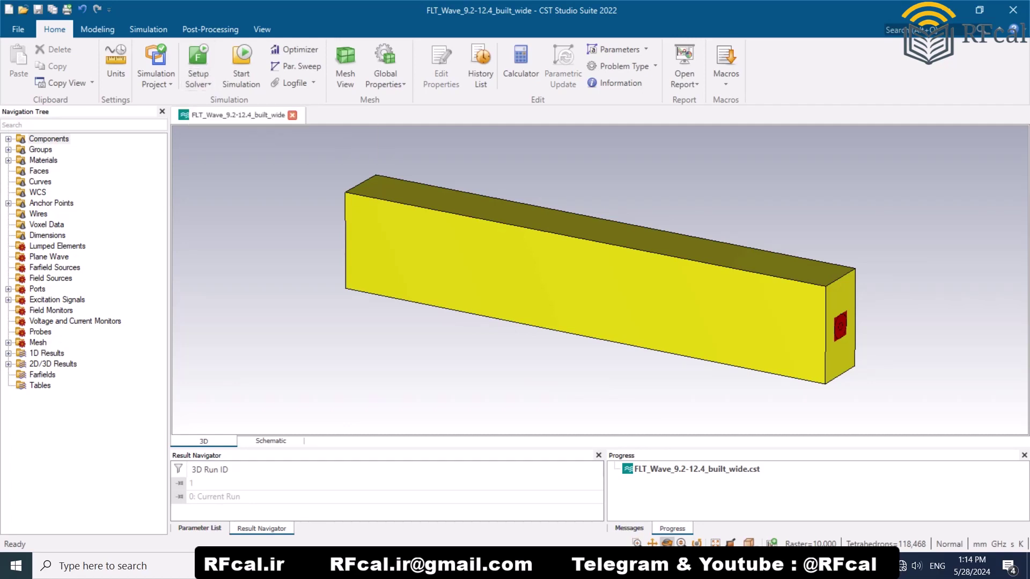
click(8, 353)
click(63, 364)
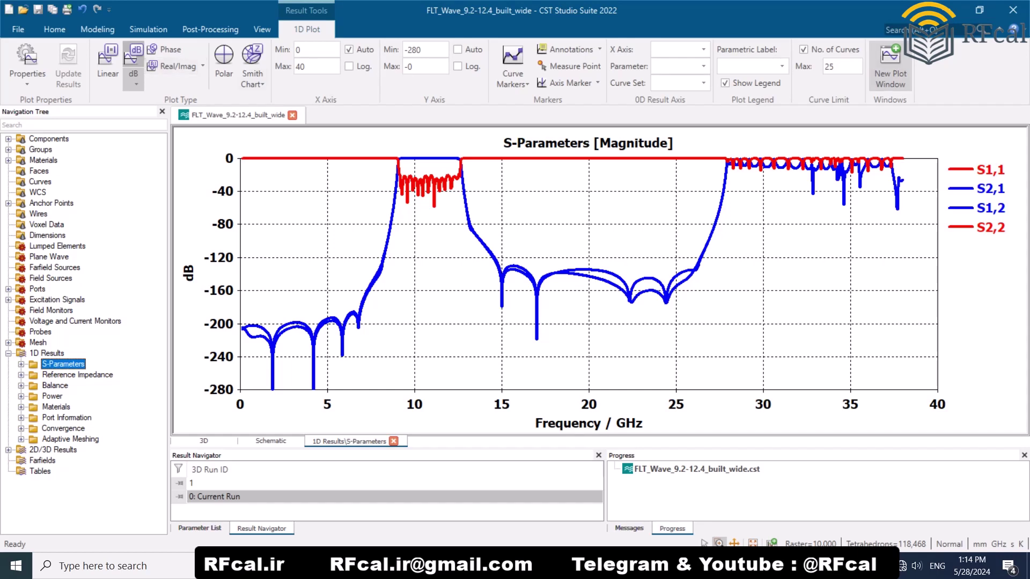
Close the wideband CST project and open the 2-Fabricated prototype folder inside FLT_wave_9.2_12.4 in File Explorer
click(1013, 10)
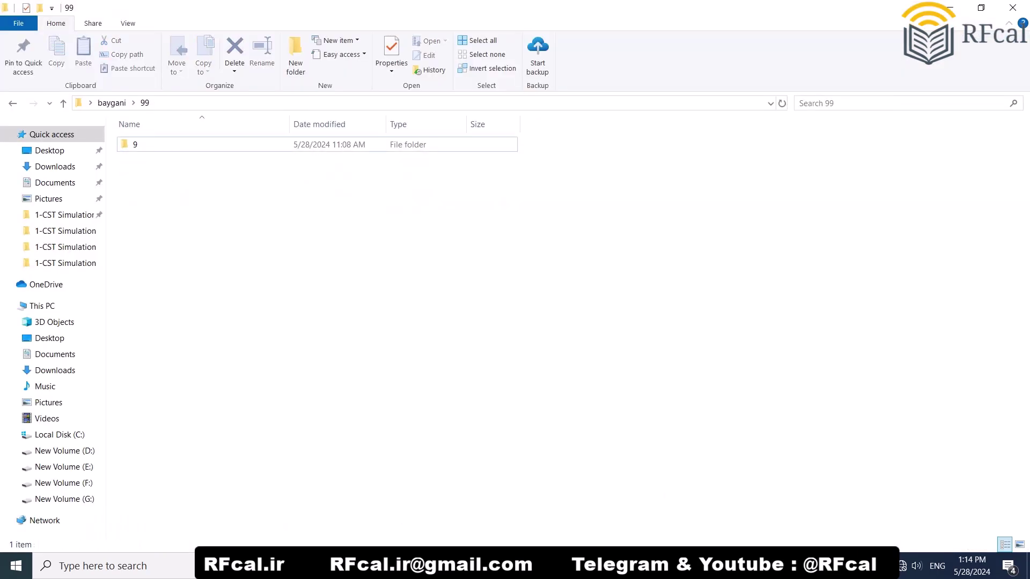
click(391, 504)
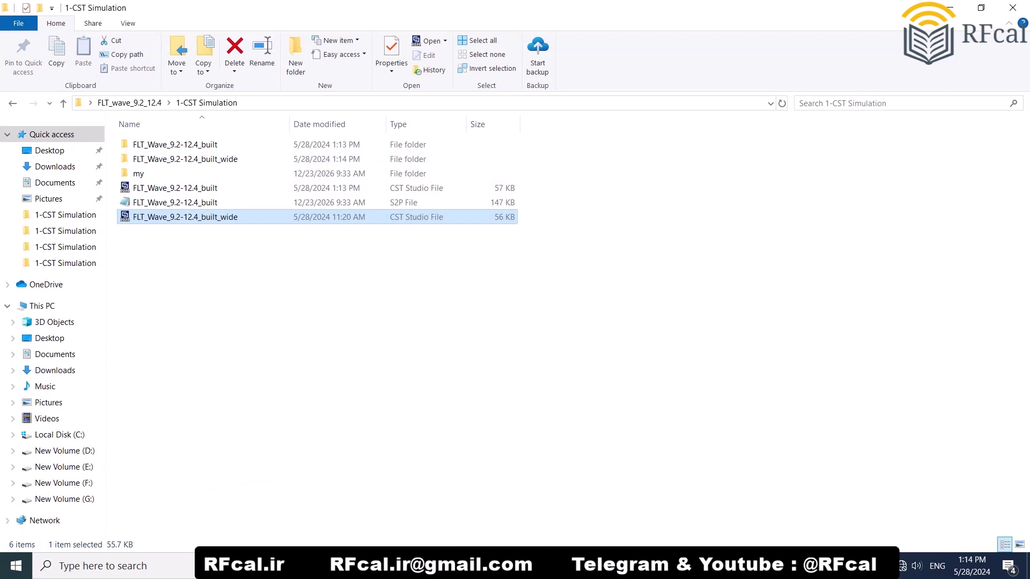
key(alt+Left)
key(Down)
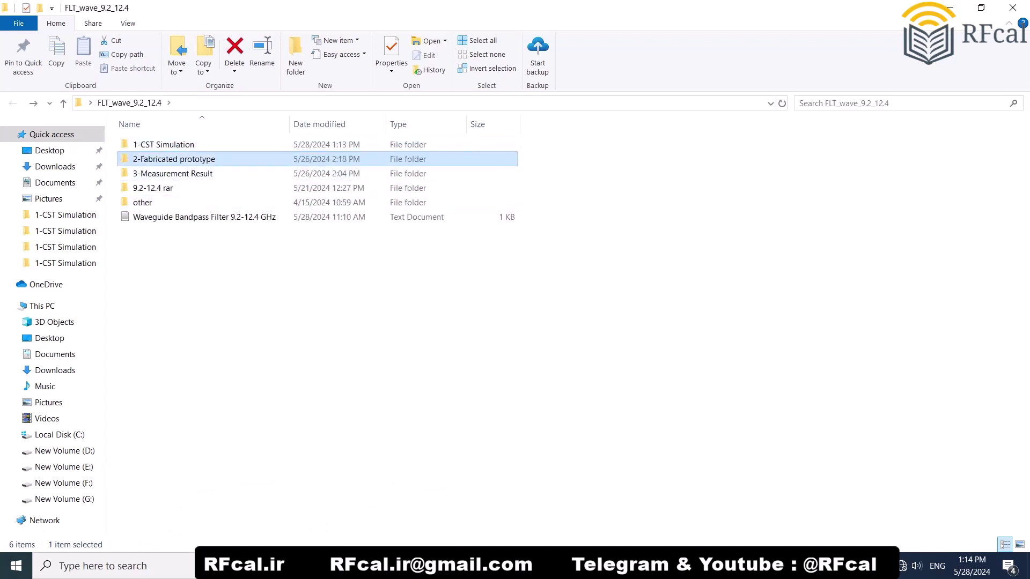
key(Return)
Point out the fabricated prototype item in the Notepad outline and view the prototype photo 175452
key(alt+Tab)
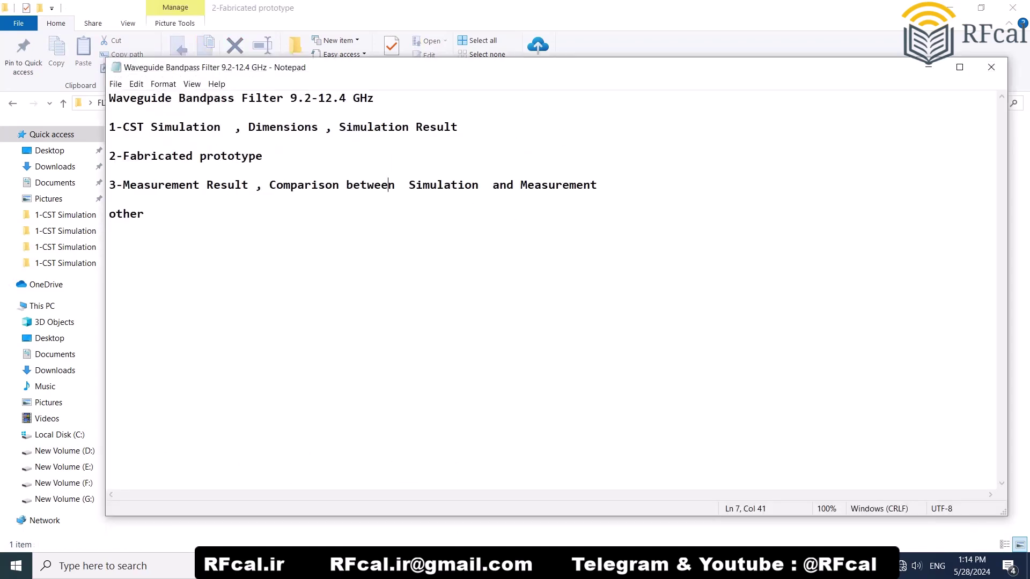
drag(144, 155, 262, 156)
click(228, 155)
click(929, 67)
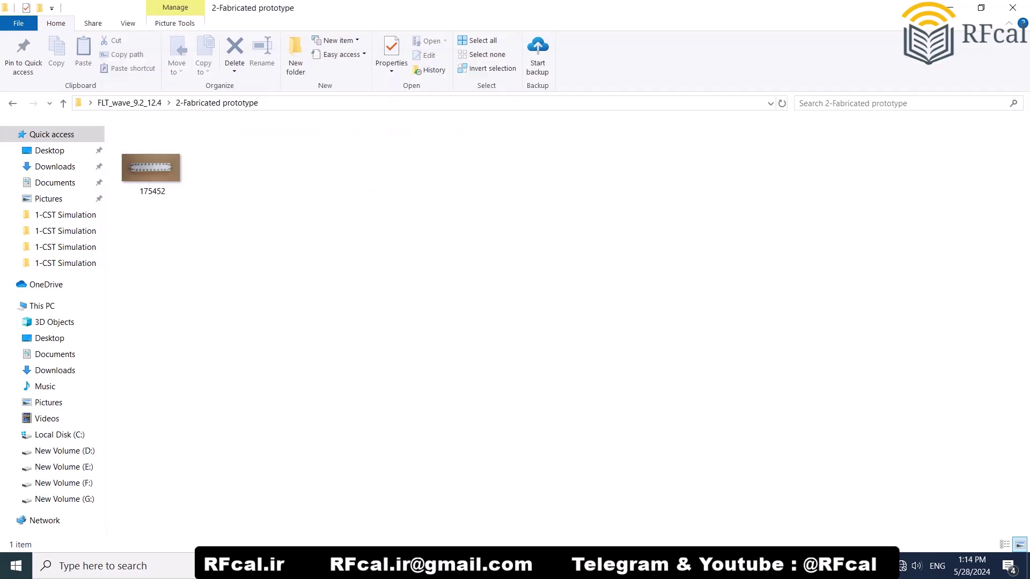
click(152, 161)
double_click(152, 161)
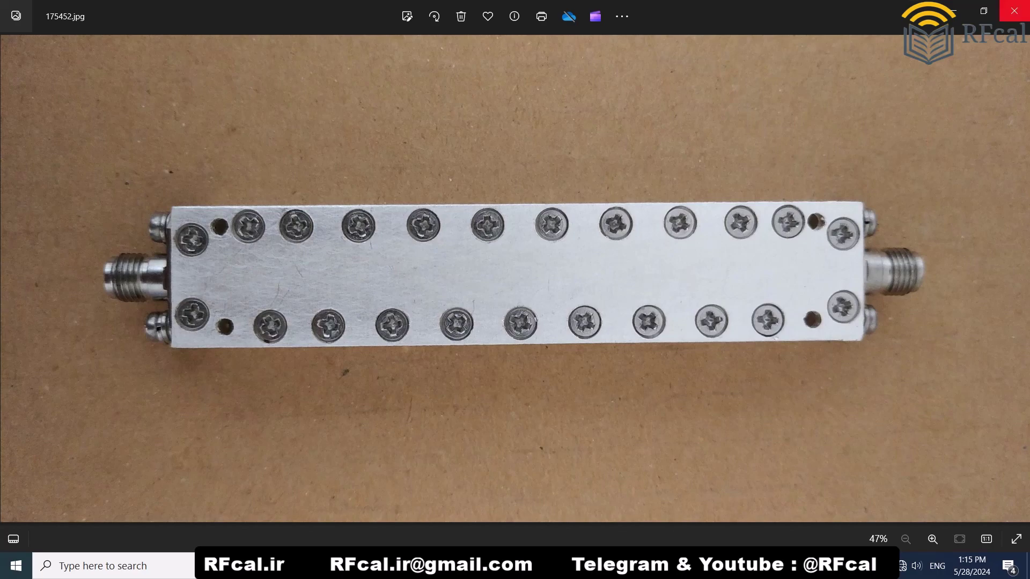
Close the prototype photo and open the 3-Measurement Result folder
click(1014, 10)
key(alt+Up)
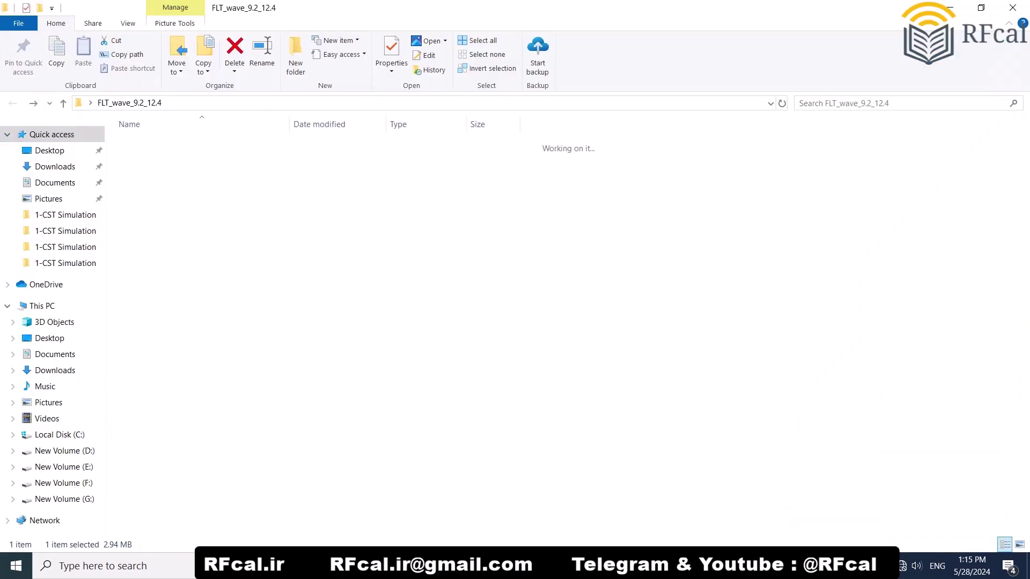
key(Down)
key(Return)
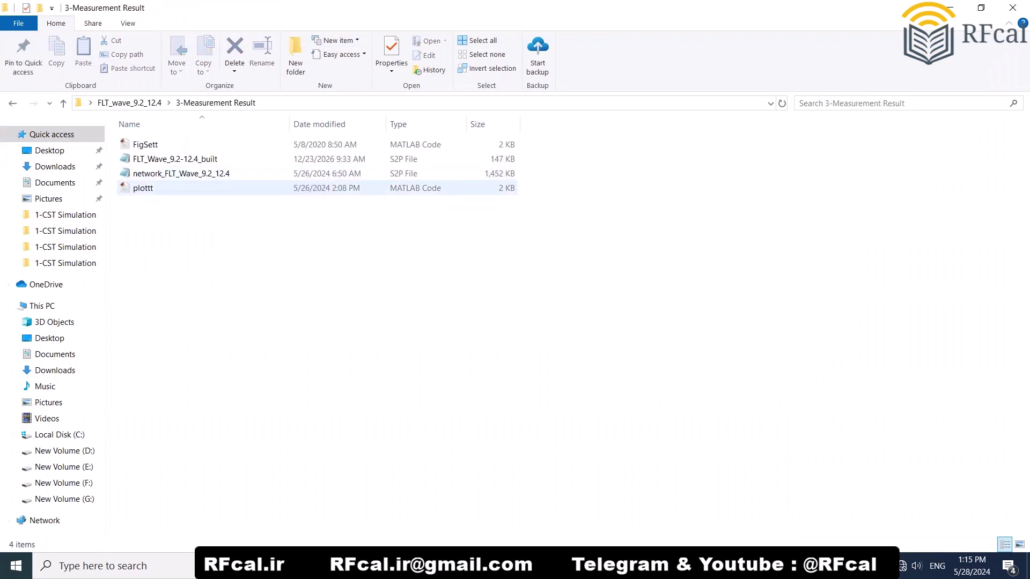
Open the plottt script in MATLAB and point out the measurement and comparison item in the Notepad outline
click(146, 186)
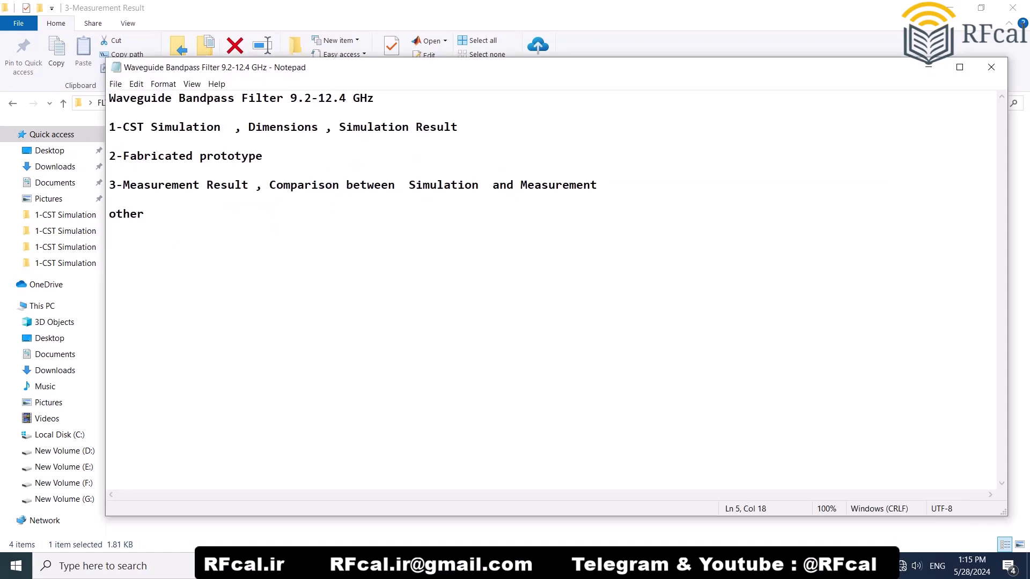
drag(151, 185, 596, 185)
click(269, 185)
click(562, 186)
click(929, 67)
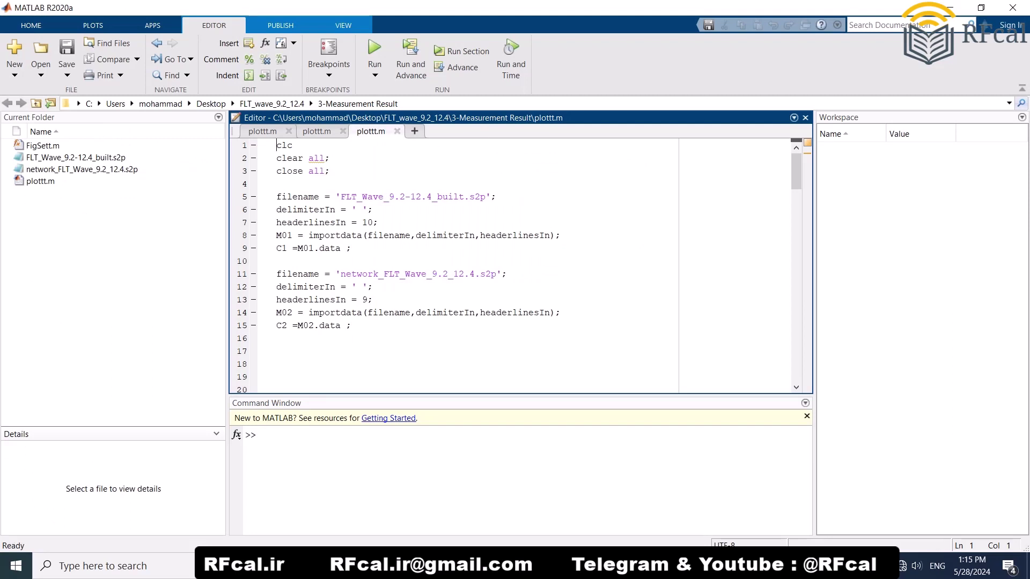
Examine the script's two input file names and their matching S2P files in the current folder, then minimize MATLAB
drag(341, 196, 470, 196)
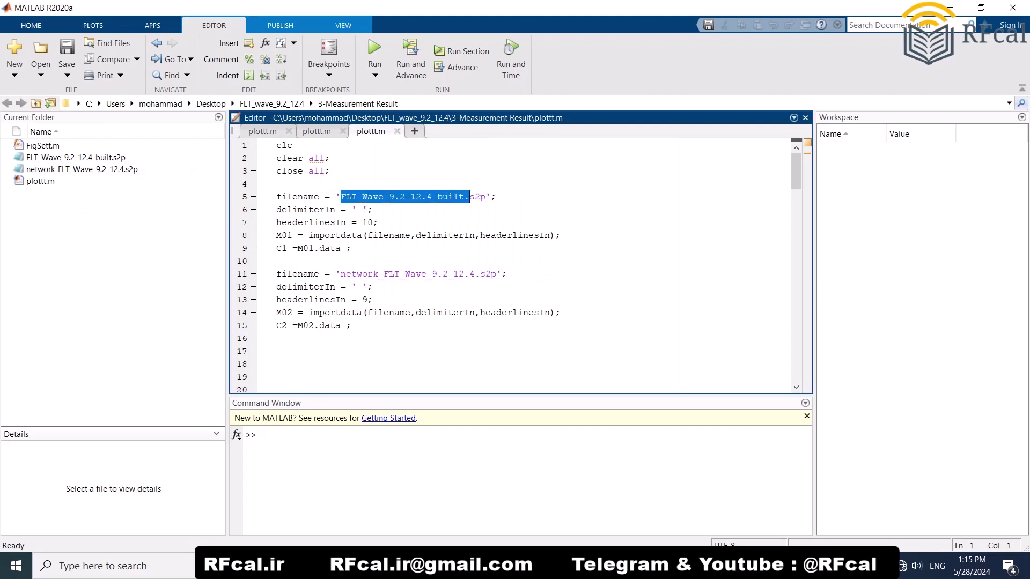
click(437, 196)
drag(340, 274, 481, 273)
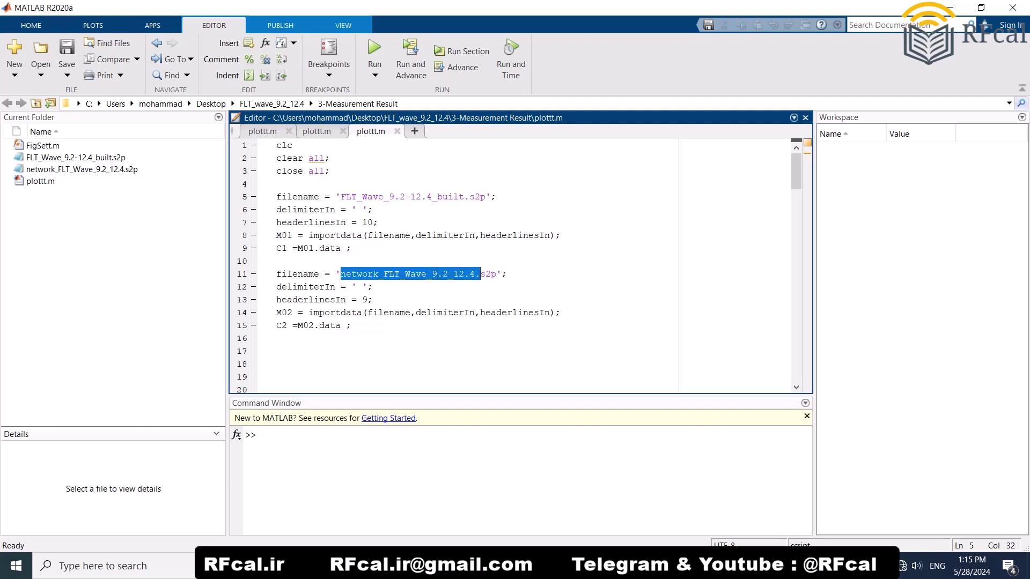
click(459, 274)
click(75, 157)
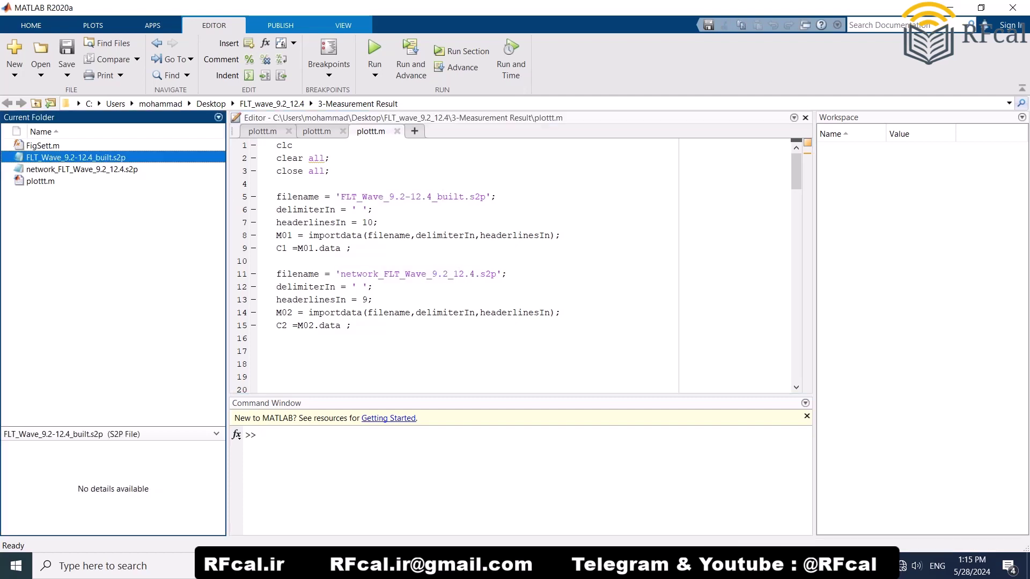
click(81, 169)
click(949, 8)
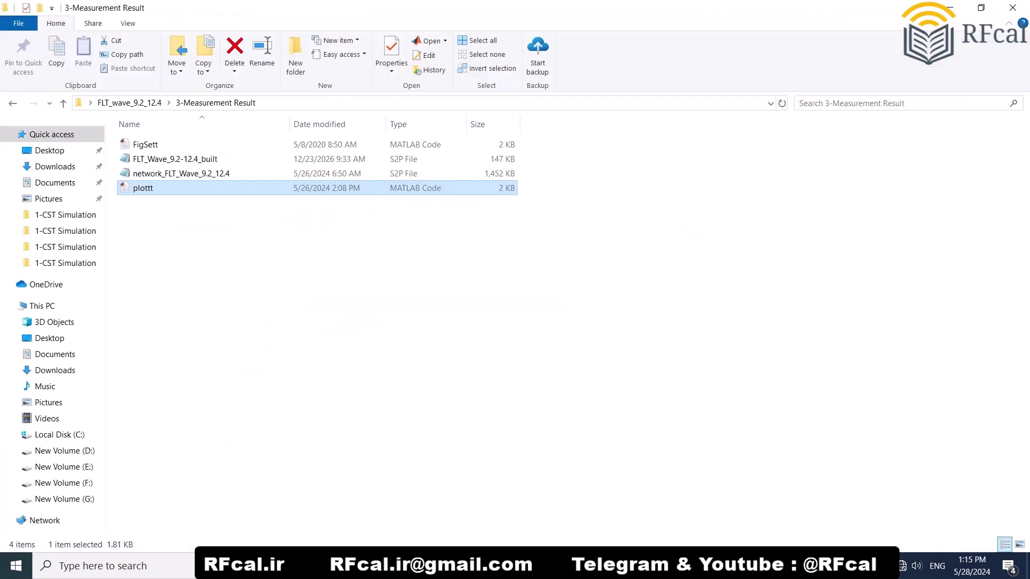
Open the measured data file network_FLT_Wave_9.2_12.4.s2p in Notepad++
click(217, 173)
right_click(218, 173)
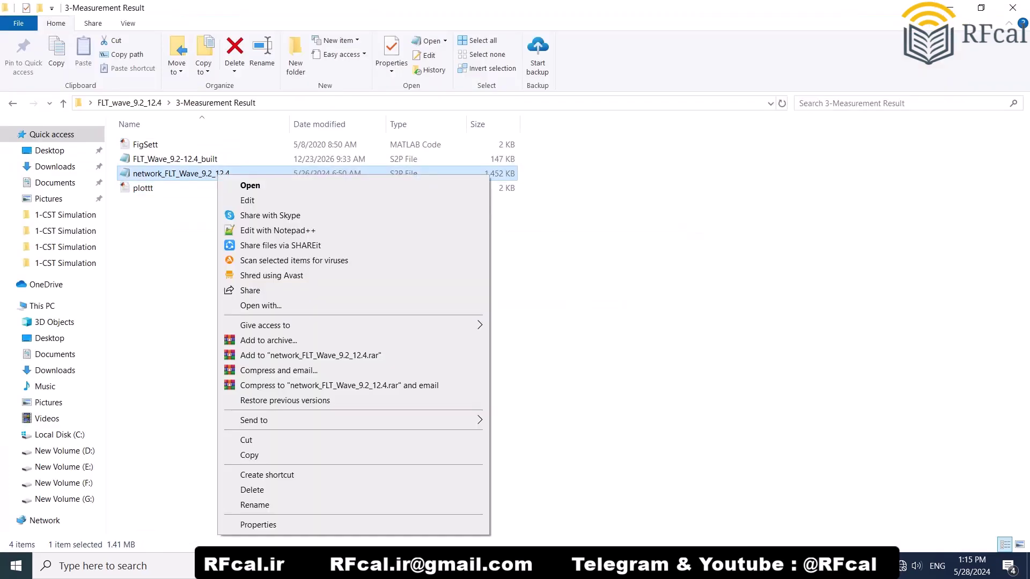
click(281, 245)
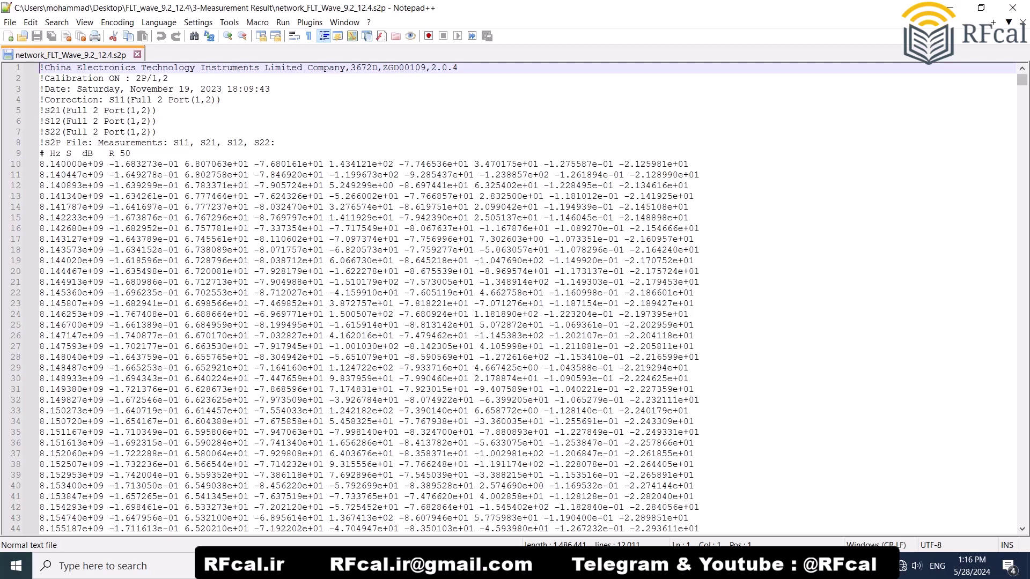
Examine the measured S-parameter rows through to the end of the file, return to its header, and close Notepad++
drag(1022, 79, 1022, 160)
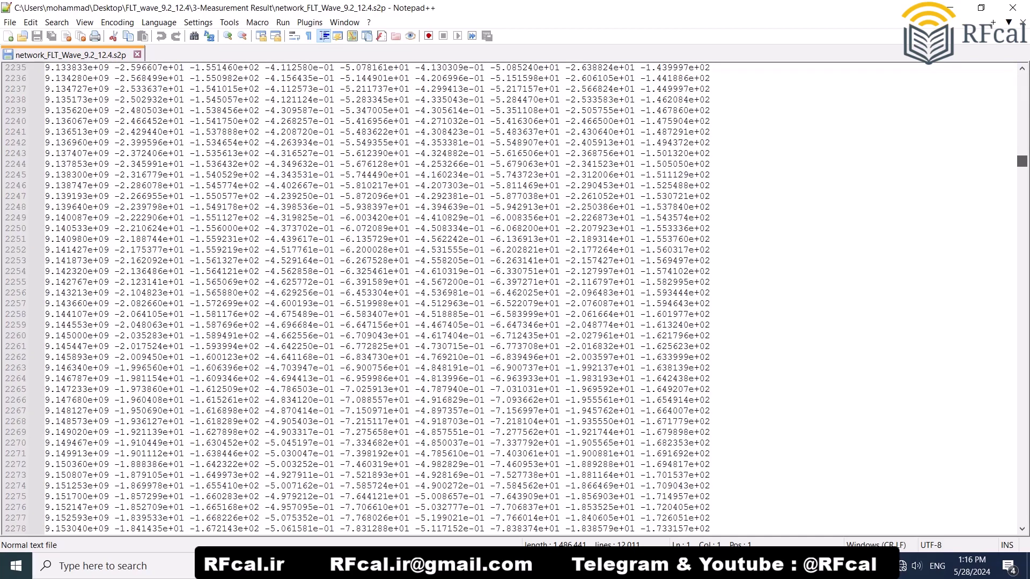
drag(1022, 161, 1022, 261)
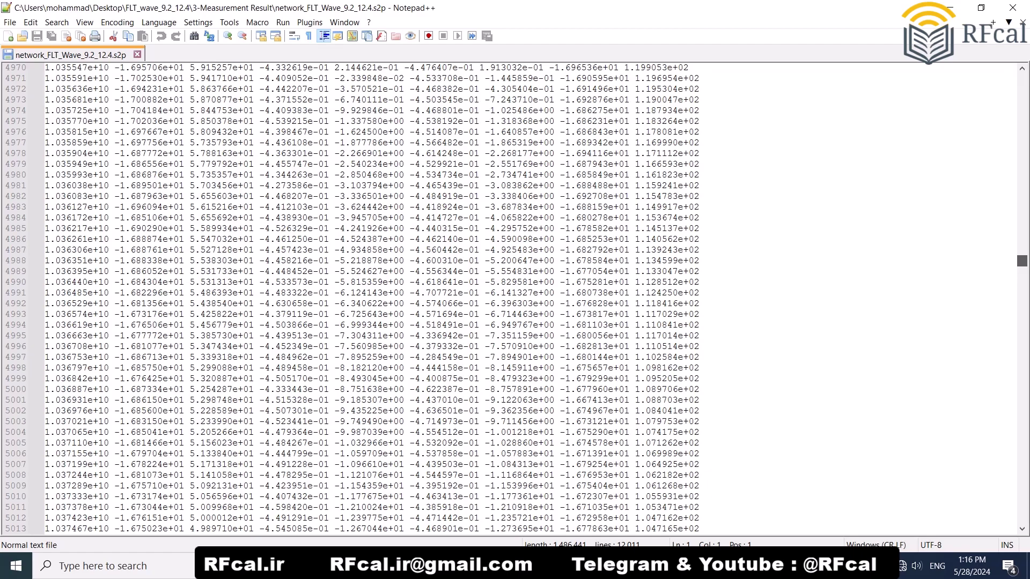
drag(1022, 261, 1022, 359)
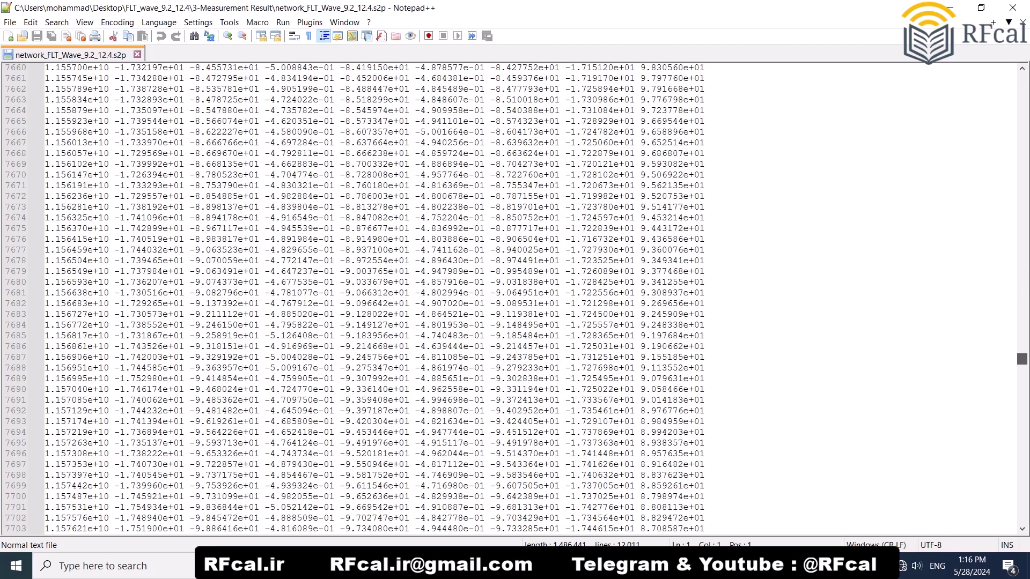
drag(1022, 359, 1022, 447)
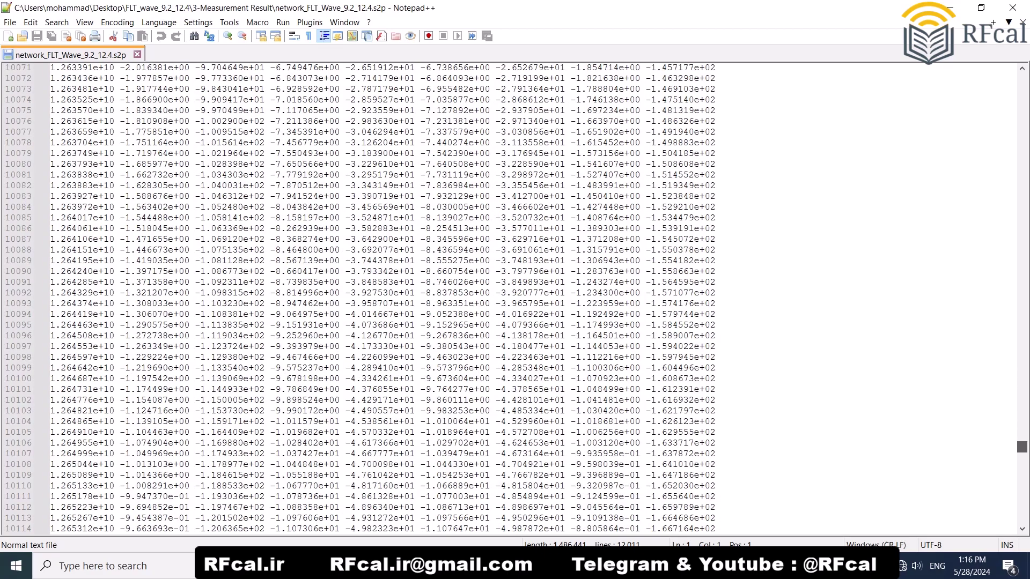
drag(1022, 447, 1022, 496)
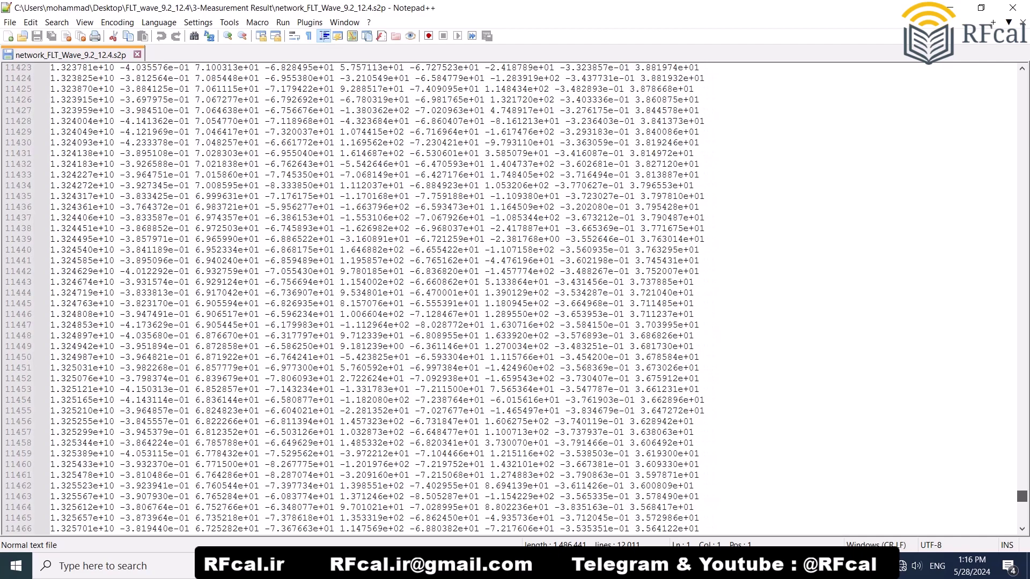
drag(1022, 496, 1022, 513)
scroll(510, 299, down, 7)
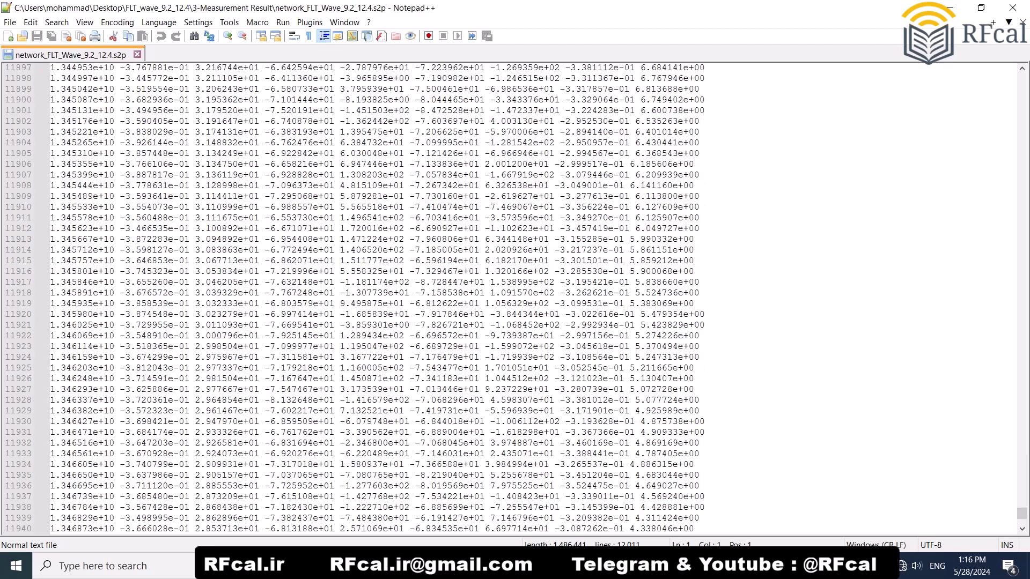
scroll(510, 299, down, 20)
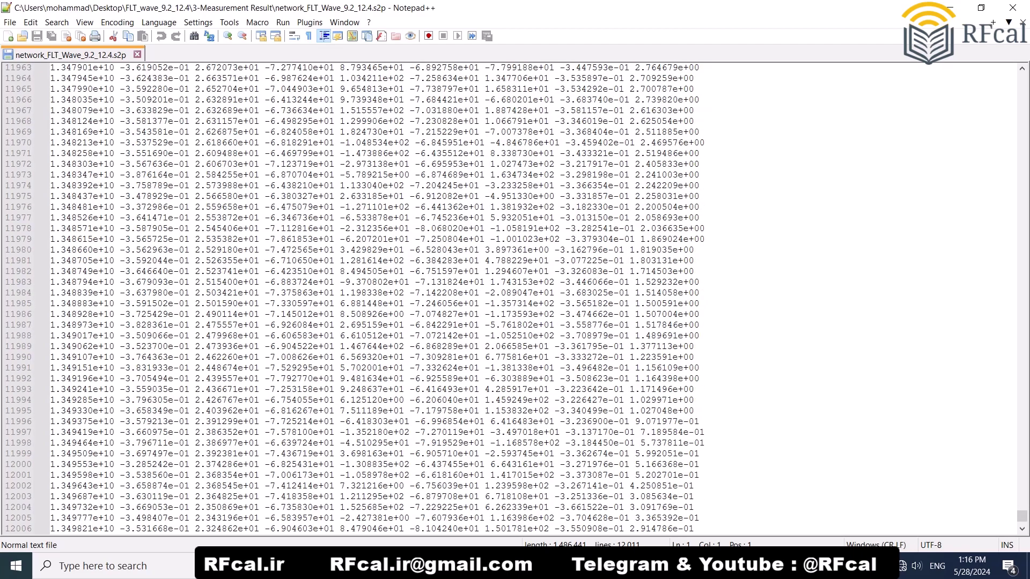
scroll(510, 298, down, 5)
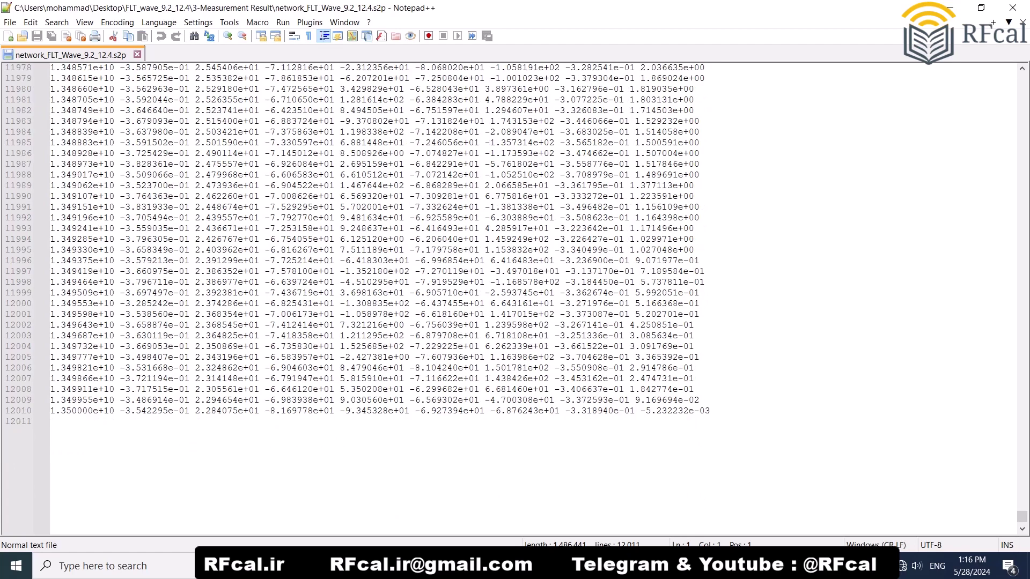
drag(1023, 516, 1022, 78)
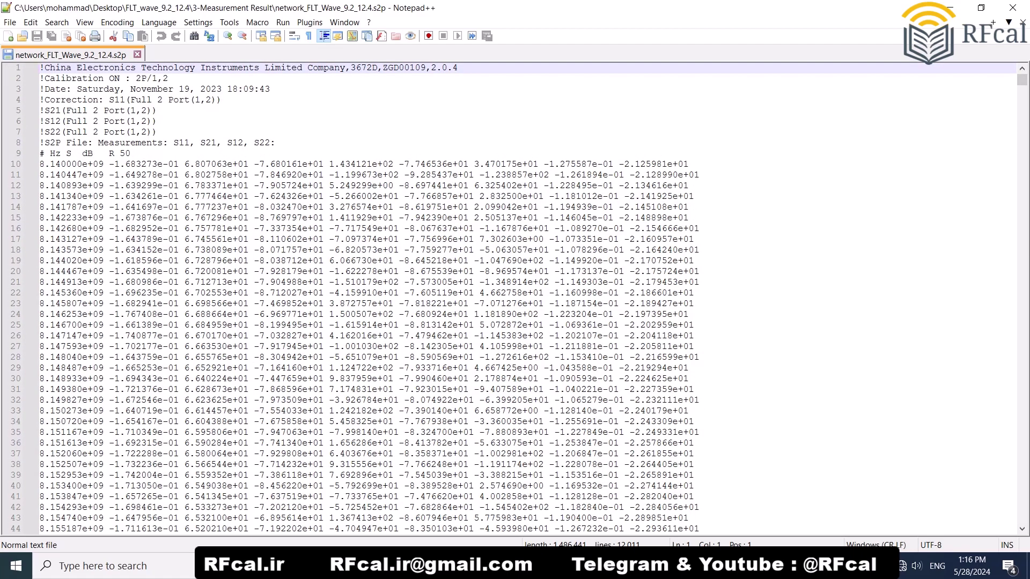
click(1013, 8)
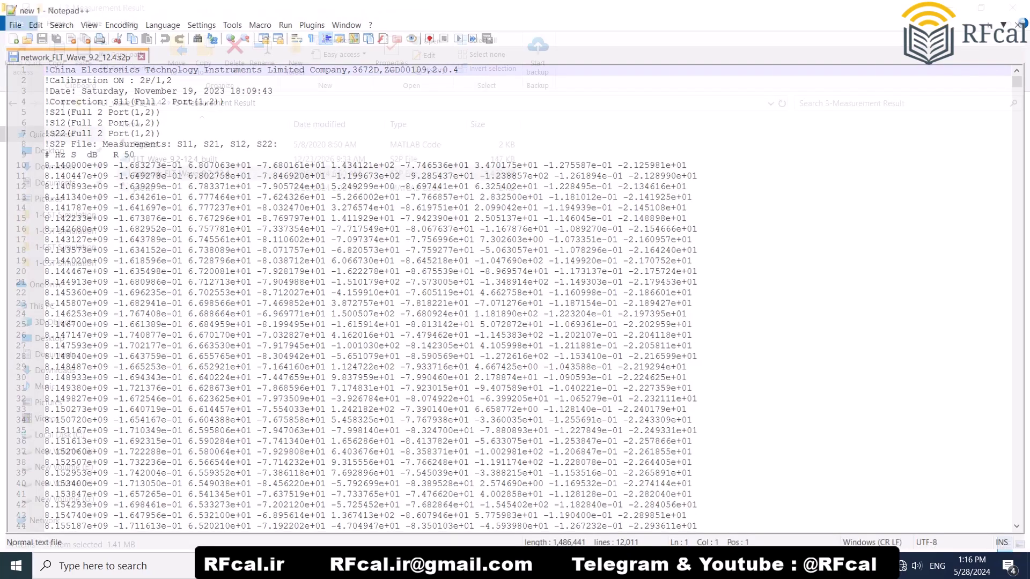
Run the plottt script in MATLAB and maximize the S21 simulation and measurement comparison figure
key(alt+Tab)
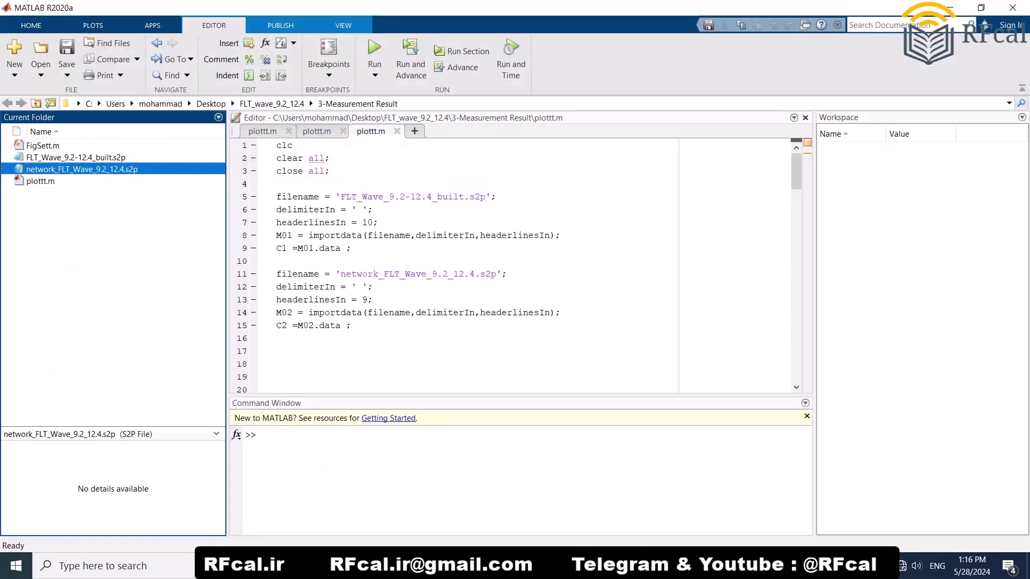
key(F5)
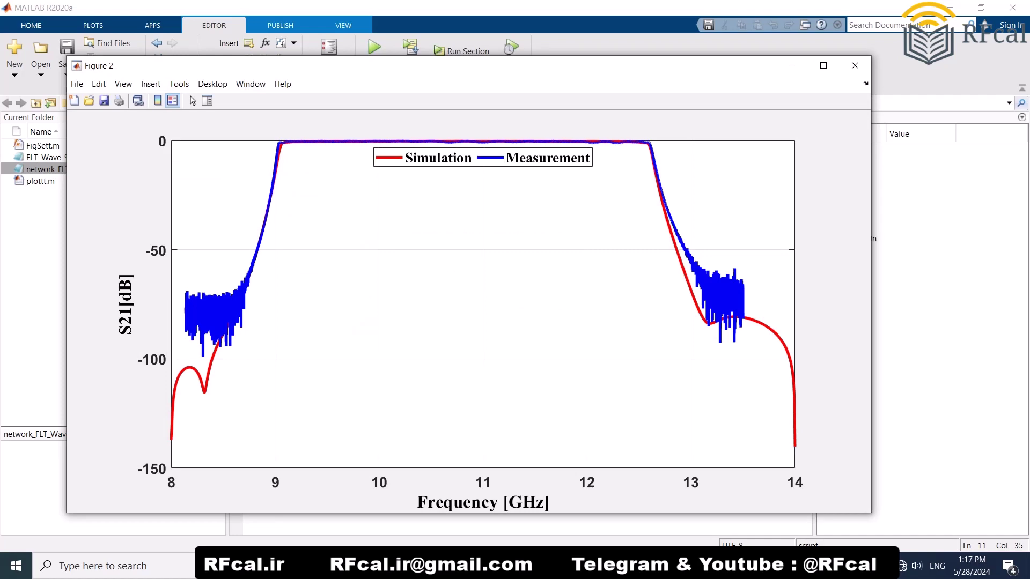
click(823, 66)
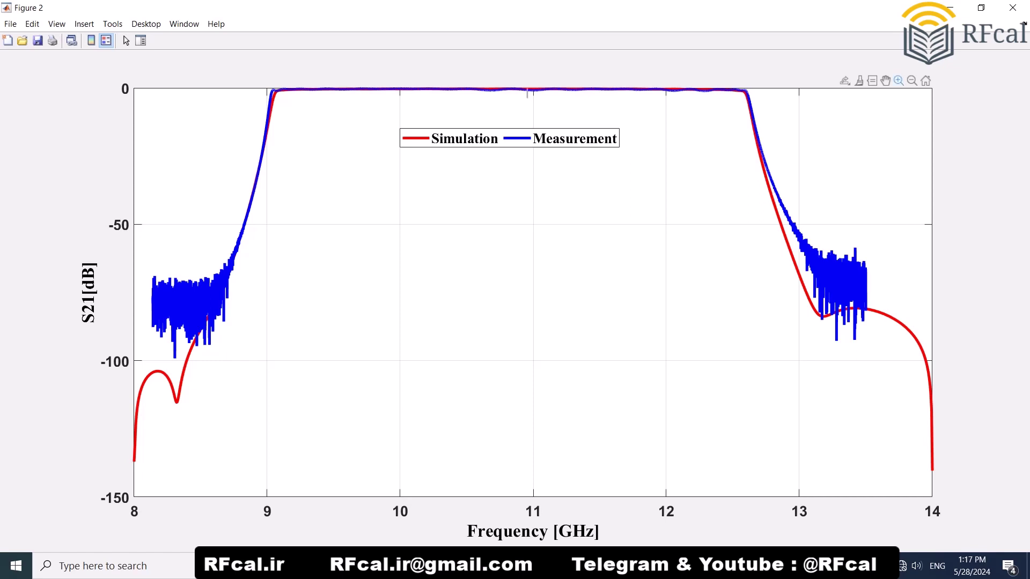
Inspect the S21 passband insertion loss up close with the legend moved off the curves, and close the figure
drag(527, 89, 528, 99)
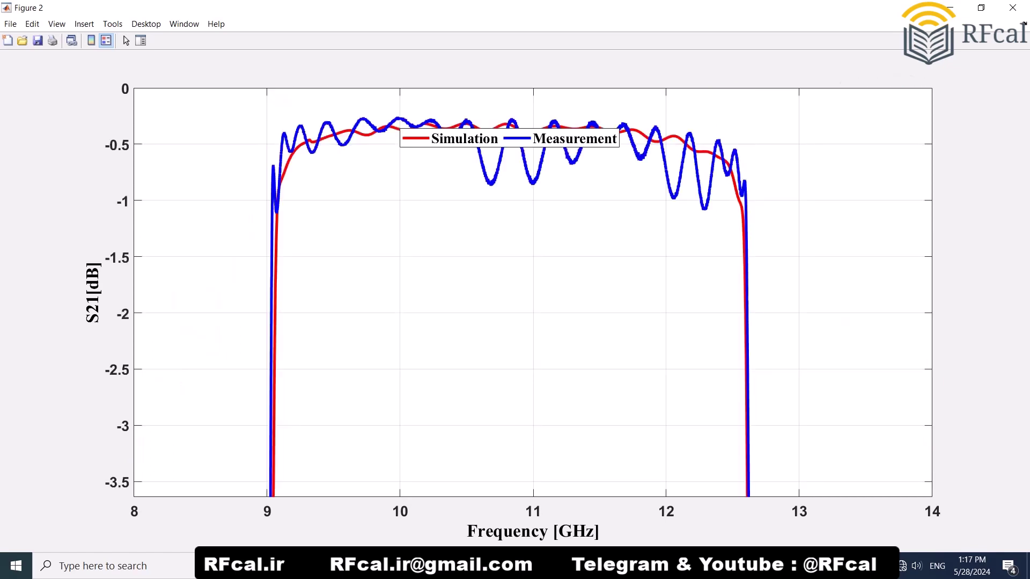
drag(510, 138, 494, 273)
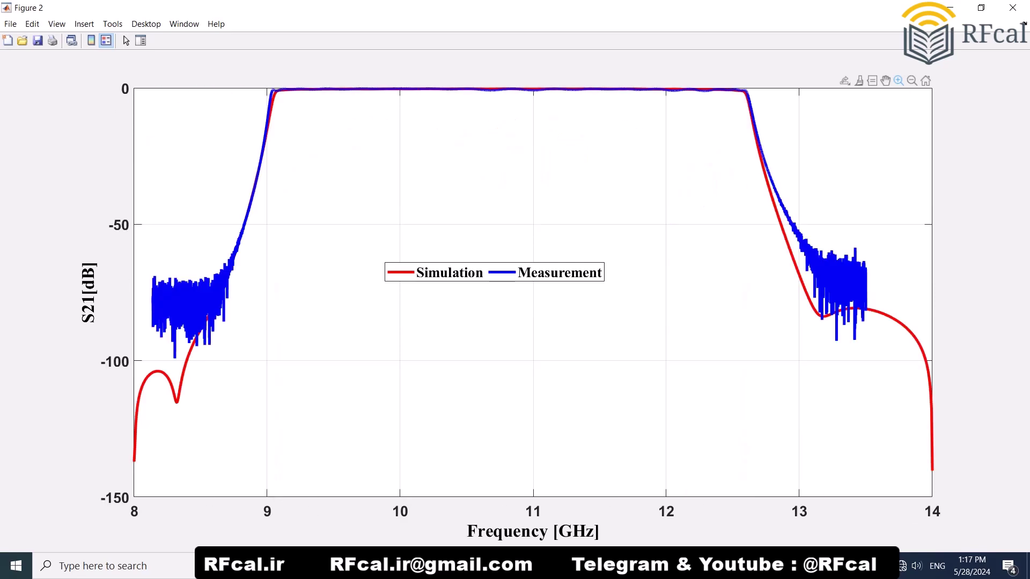
click(1013, 7)
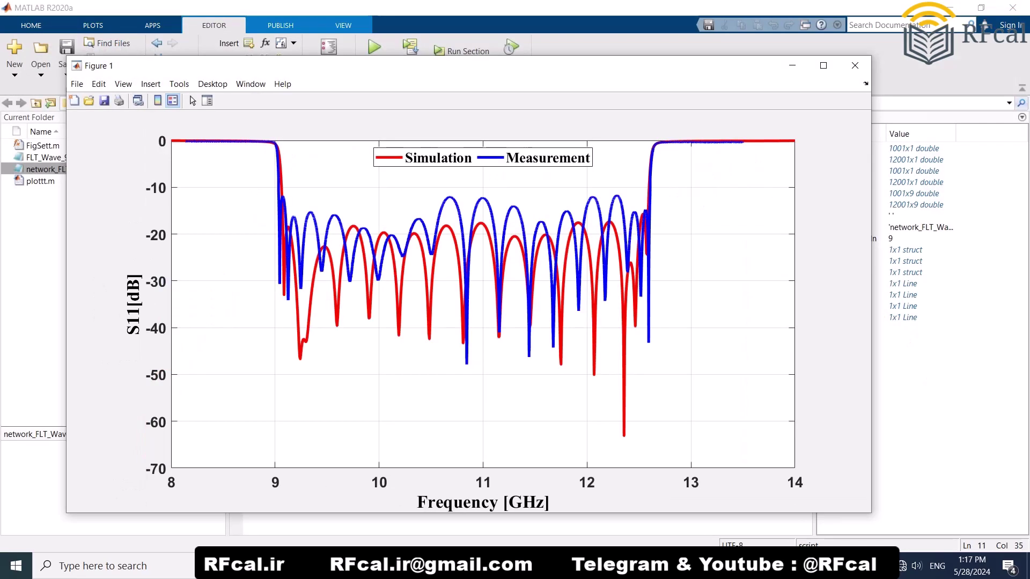
View the S11 comparison figure at full size, close it, and return to the FLT_wave_9.2_12.4 folder in File Explorer
click(823, 66)
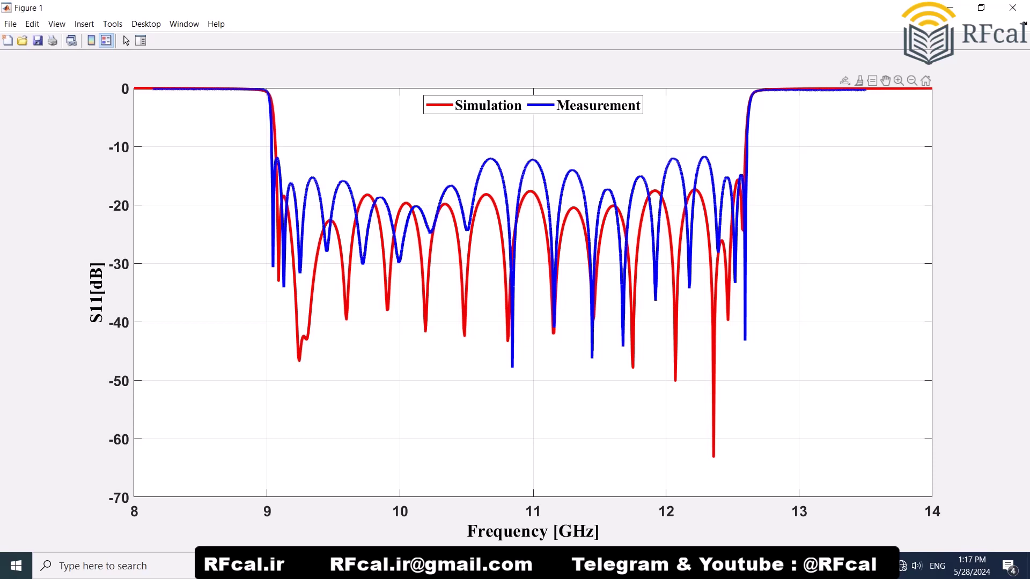
click(1013, 8)
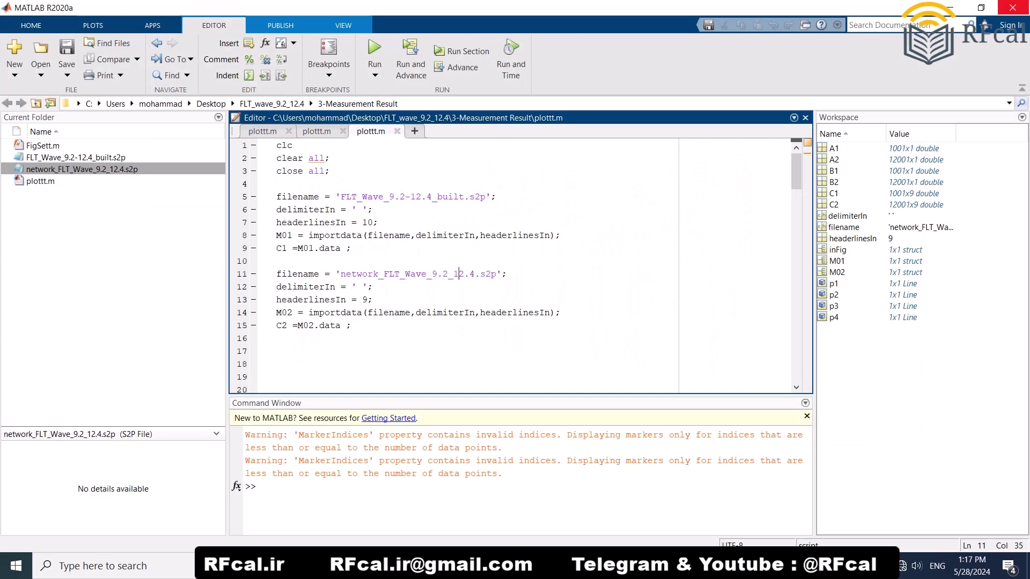
key(alt+Tab)
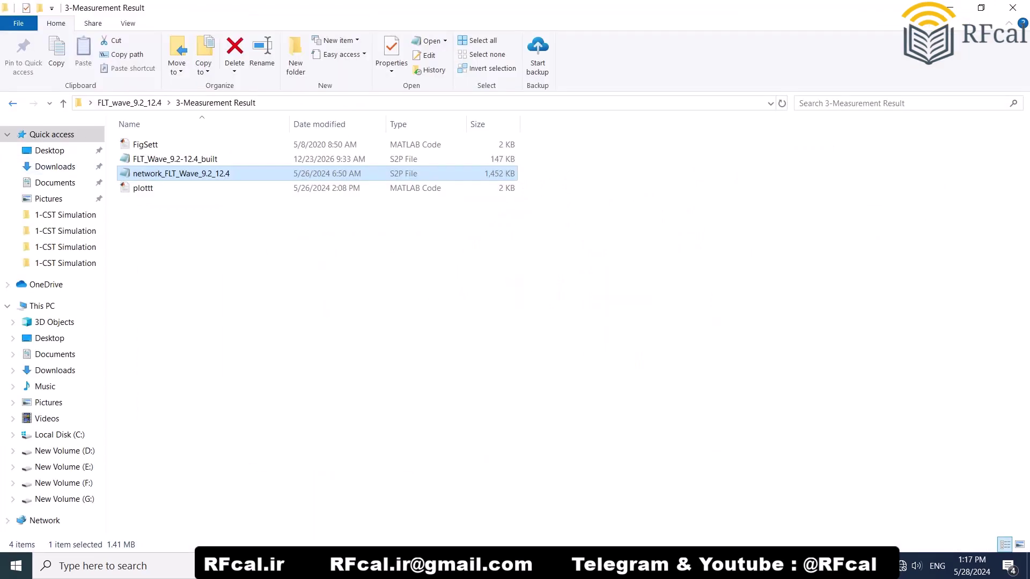
key(alt+Left)
click(536, 301)
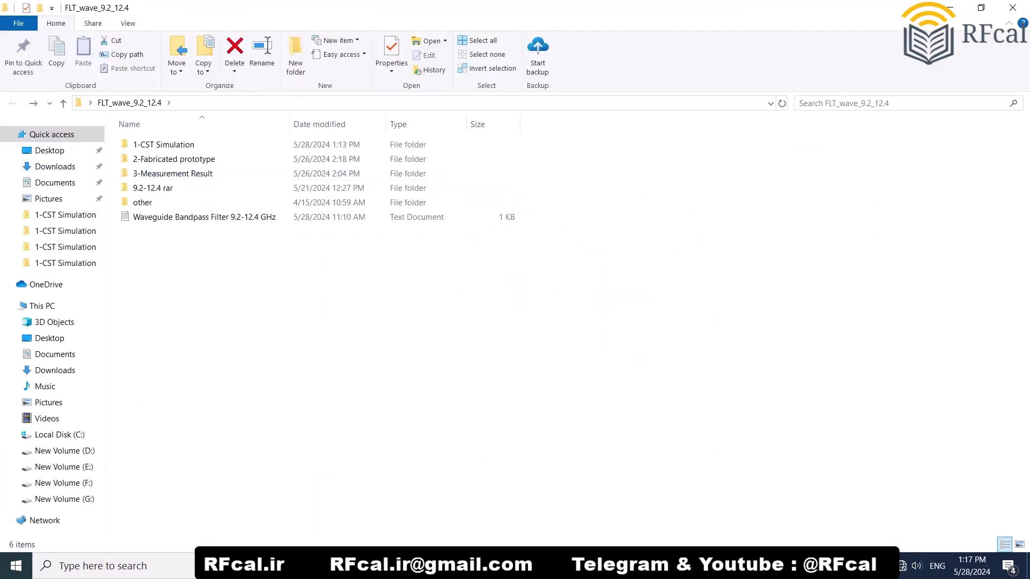